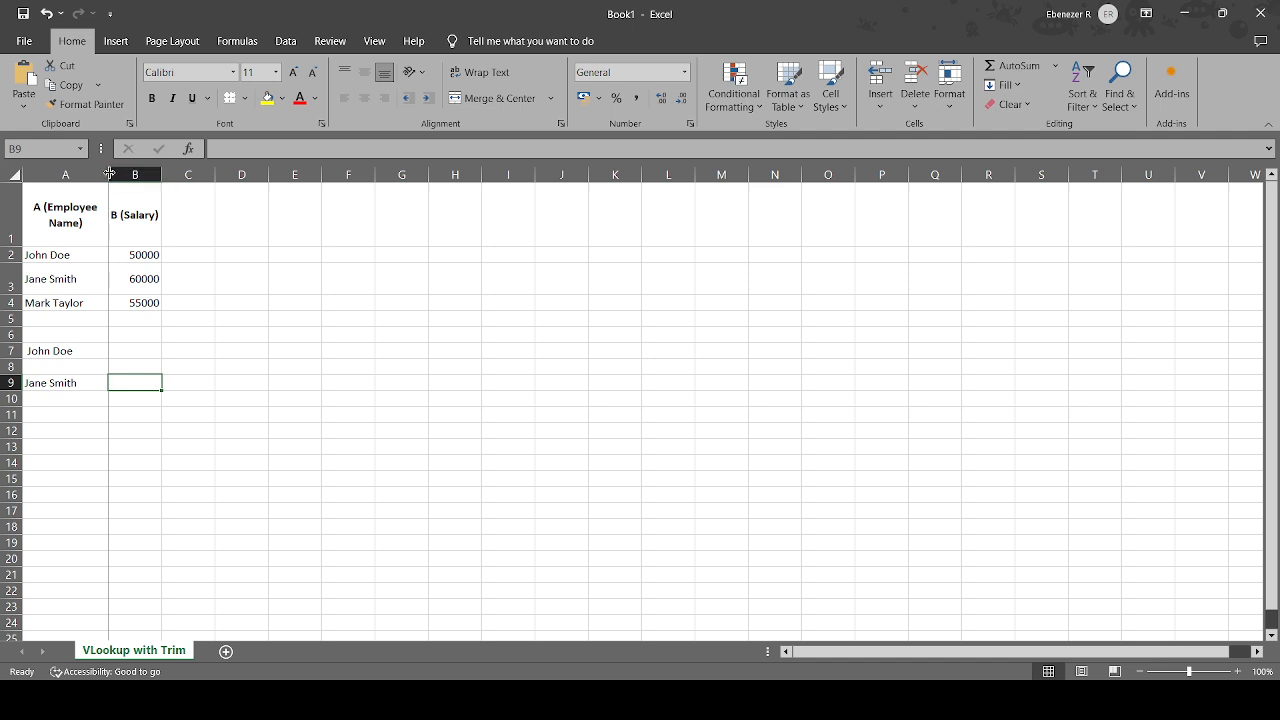
Step: Widen columns A and B so that their headers each fit comfortably on one line
drag(109, 174, 137, 175)
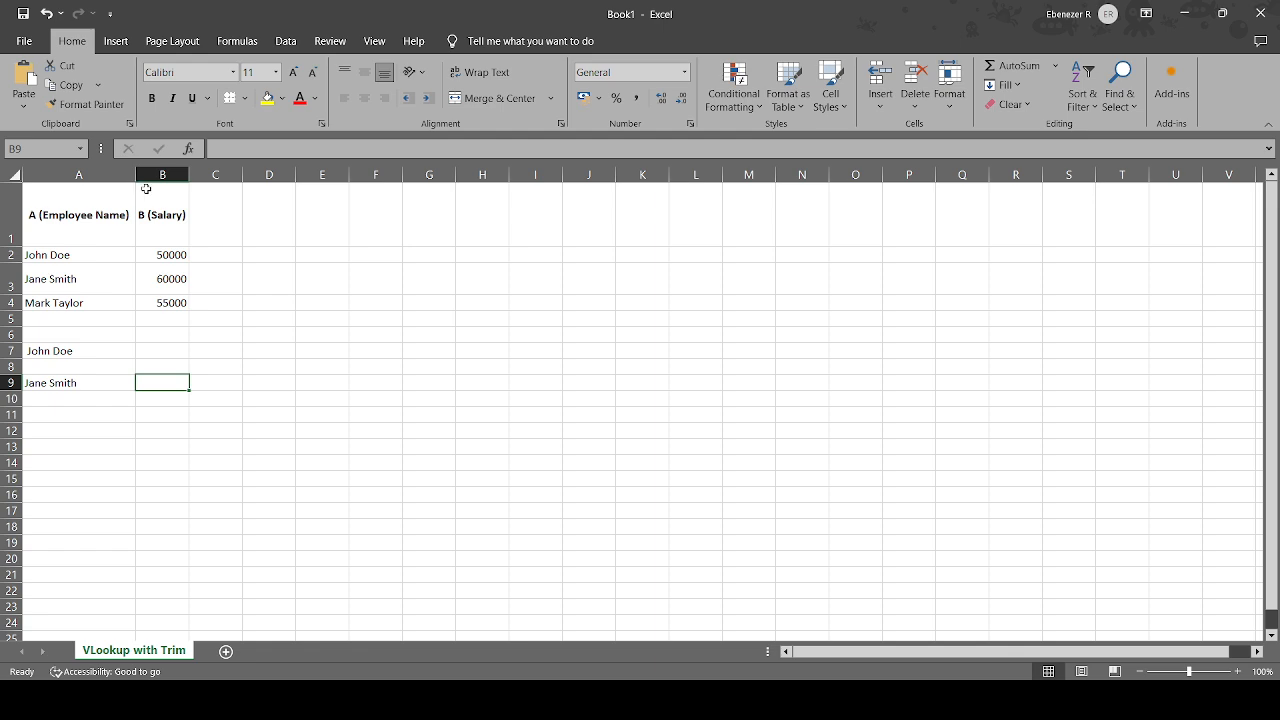
drag(189, 173, 213, 173)
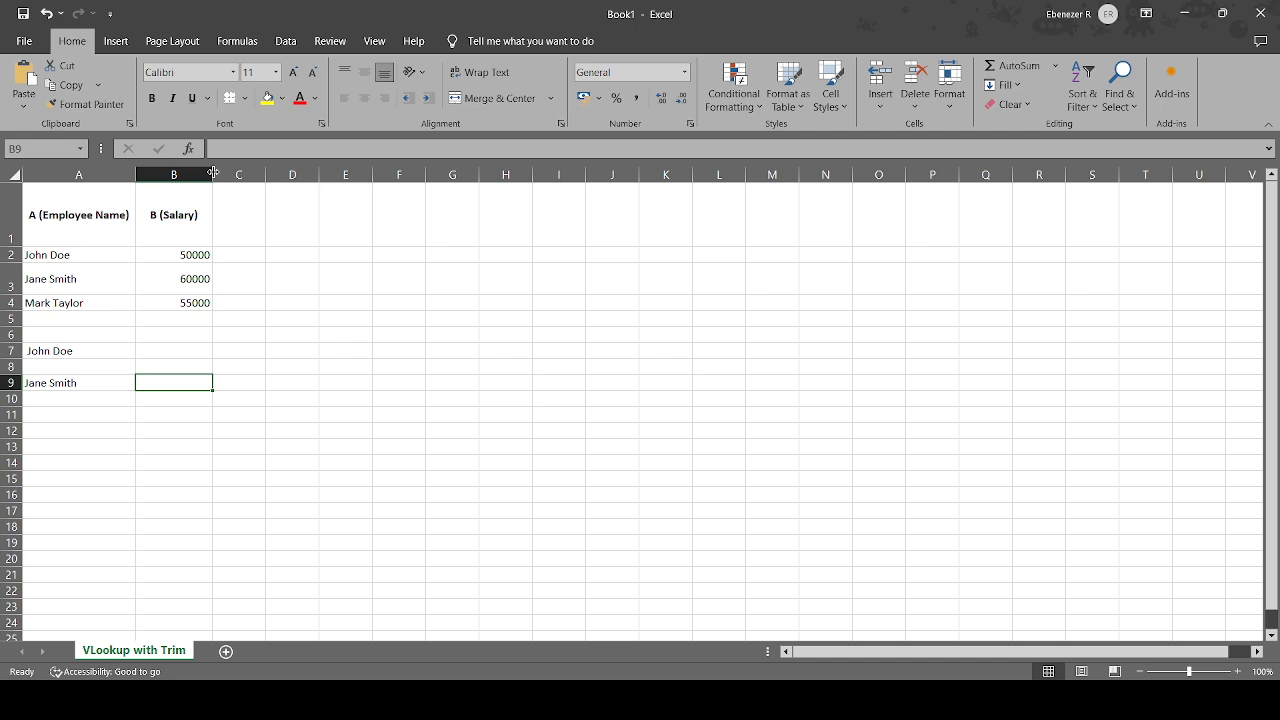
Step: Compare the contents of cells A2 and A7 for leading or trailing spaces around the employee name
click(90, 258)
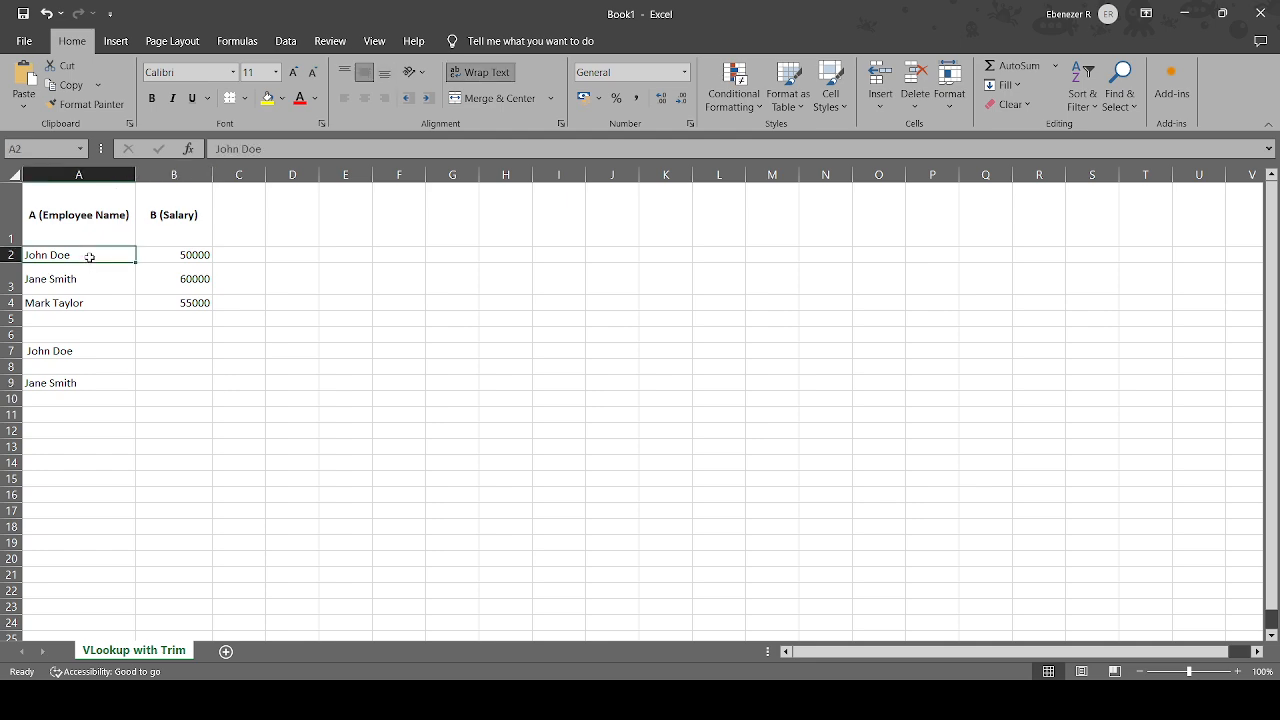
double_click(90, 258)
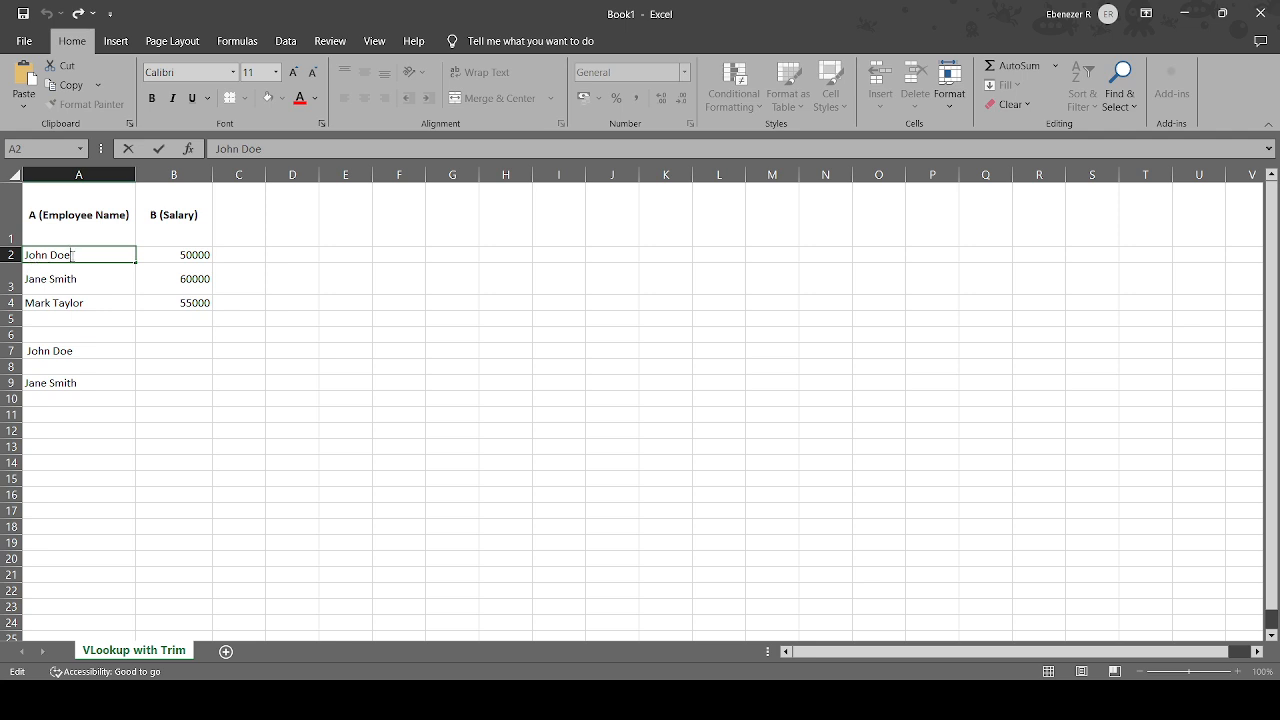
double_click(70, 352)
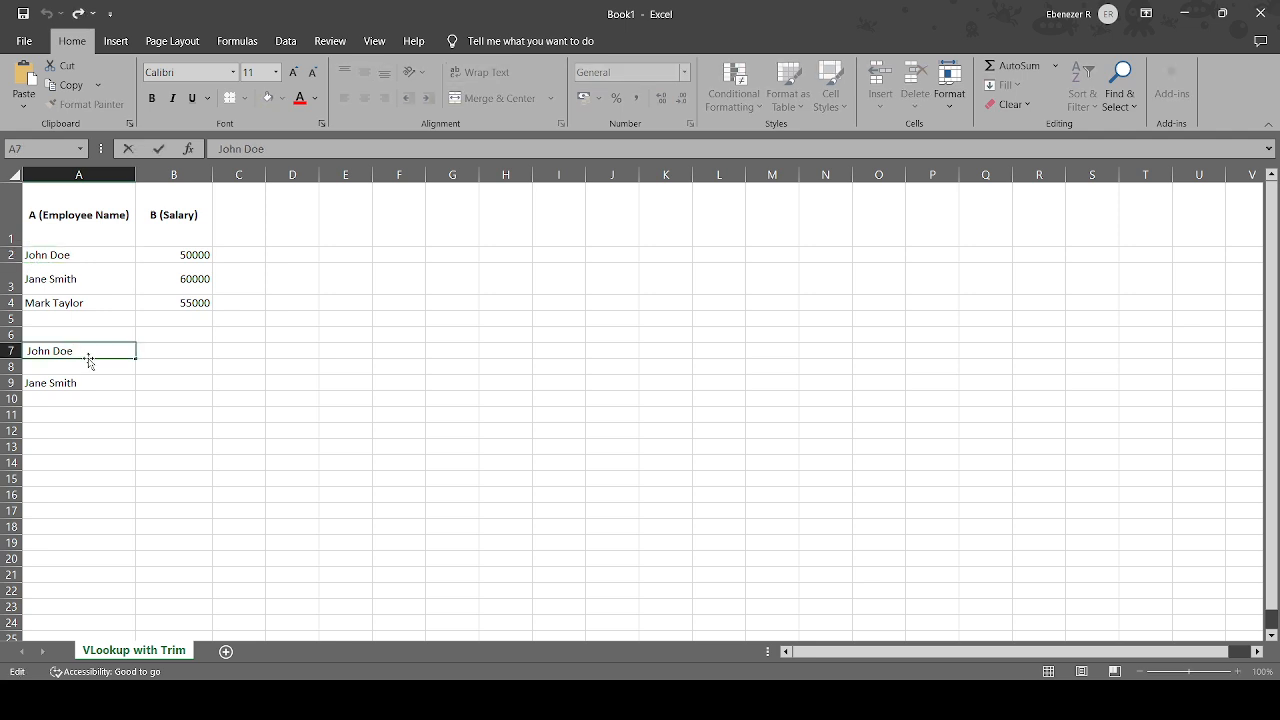
click(29, 352)
click(32, 254)
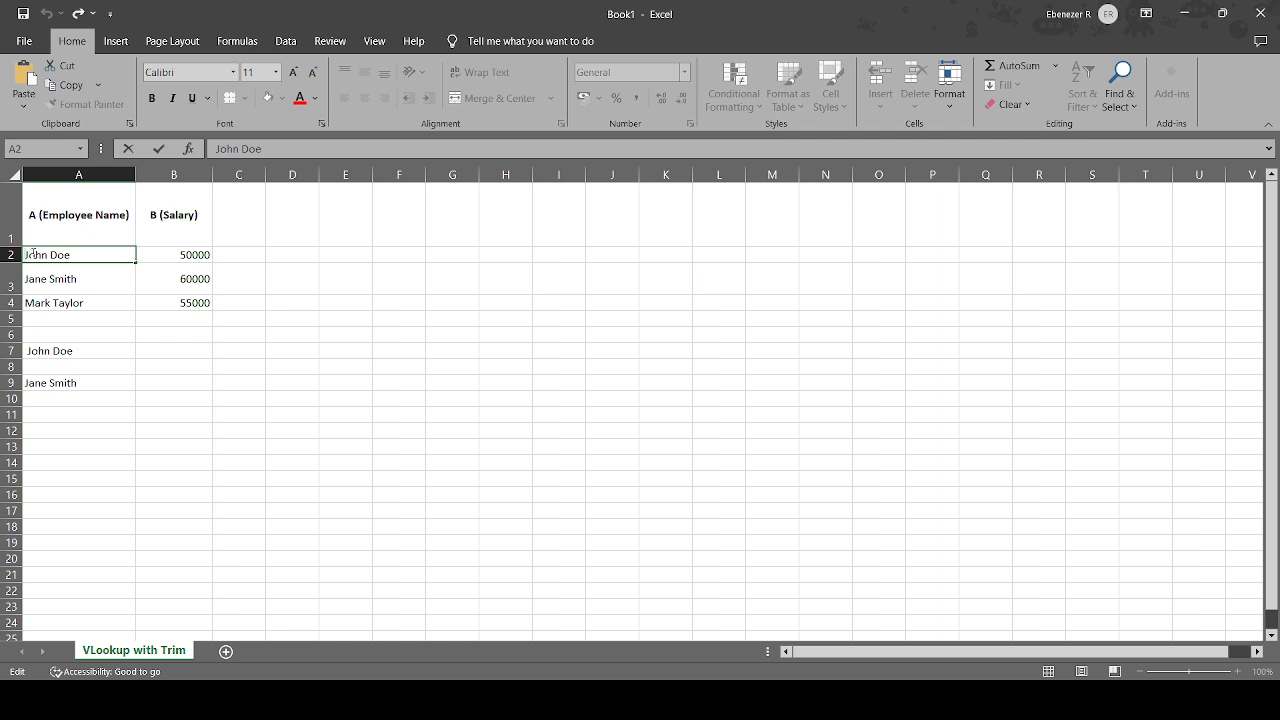
double_click(46, 351)
Step: Enter the formula =VLOOKUP(A7,A1:B4,2,0) in cell B7 to look up the employee's salary
double_click(191, 351)
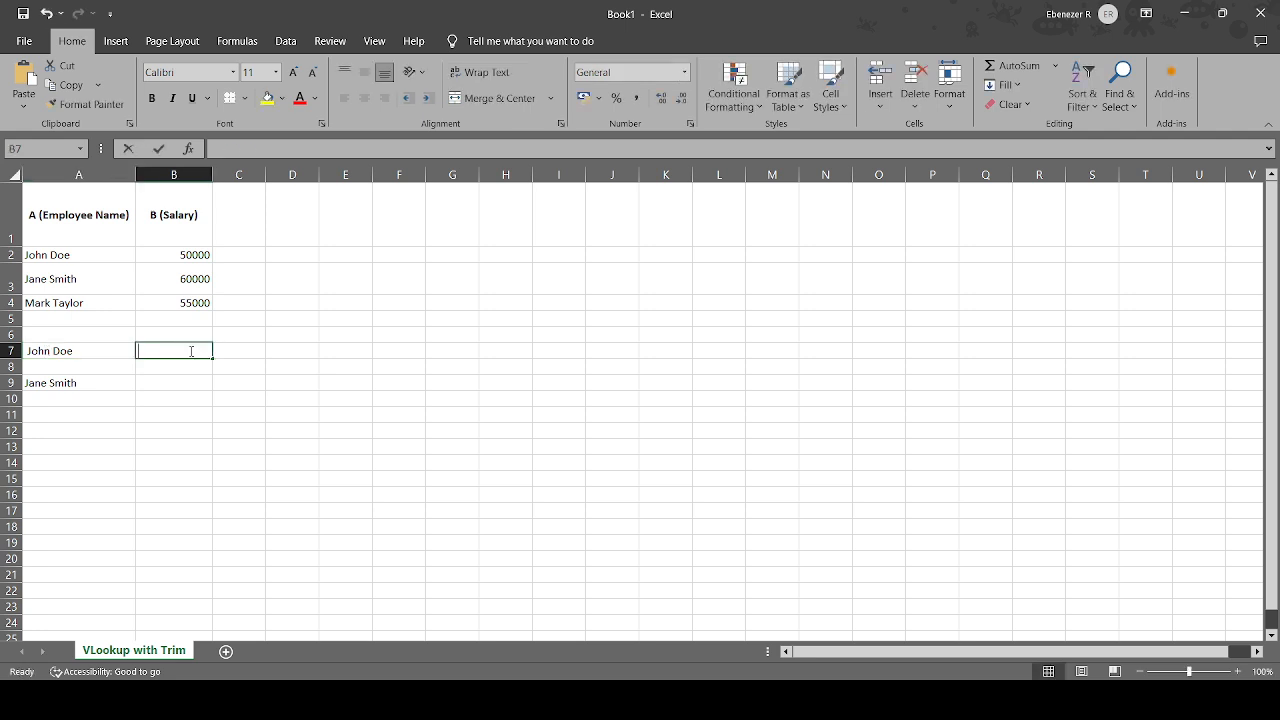
text(=)
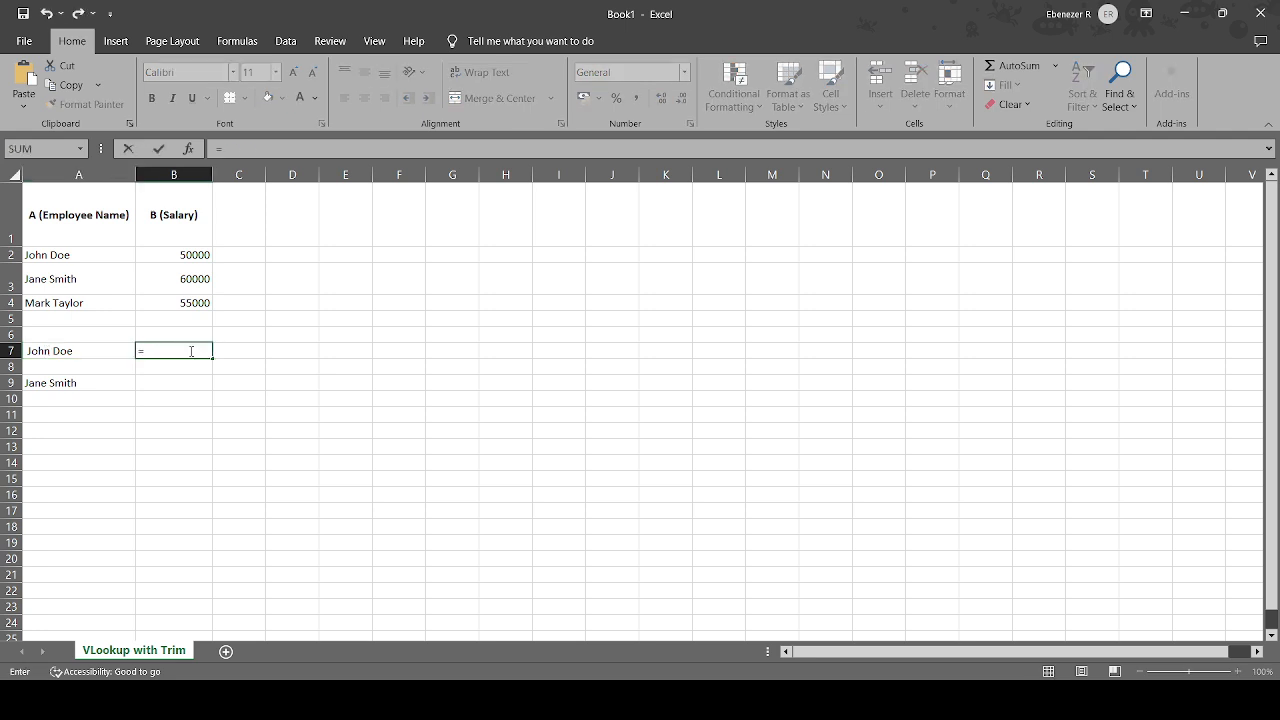
text(vloo)
key(Tab)
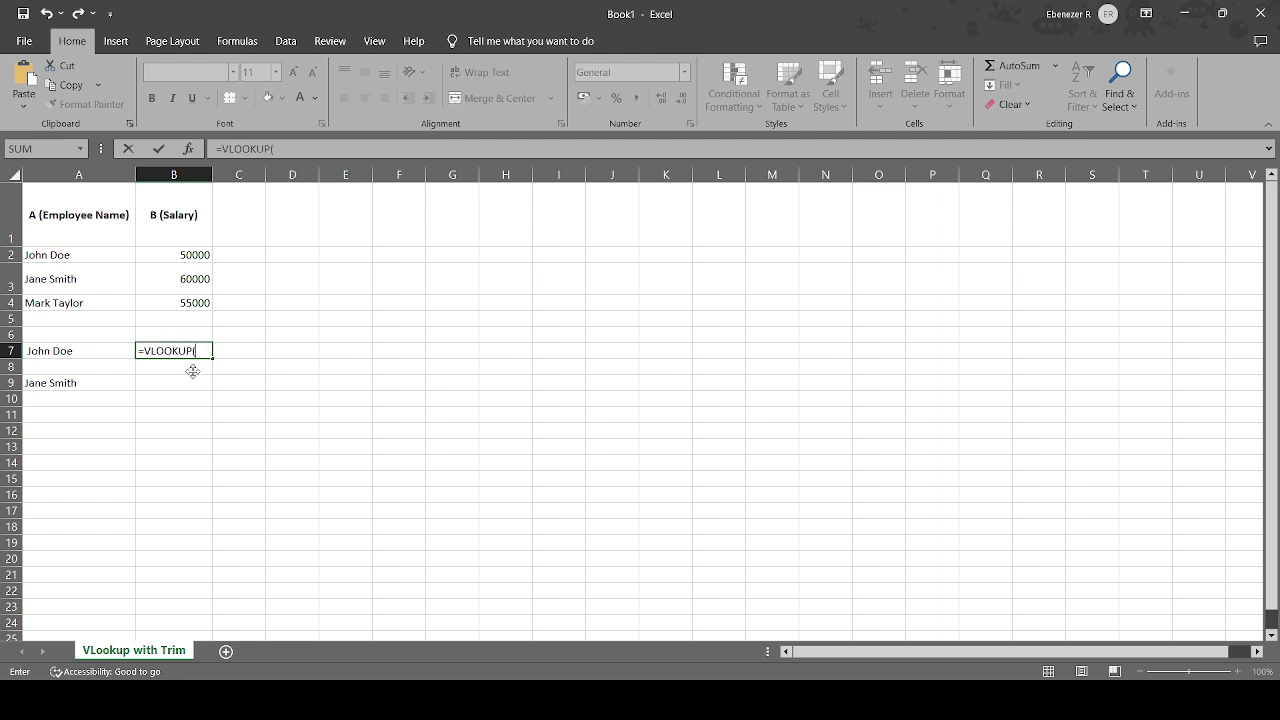
click(58, 355)
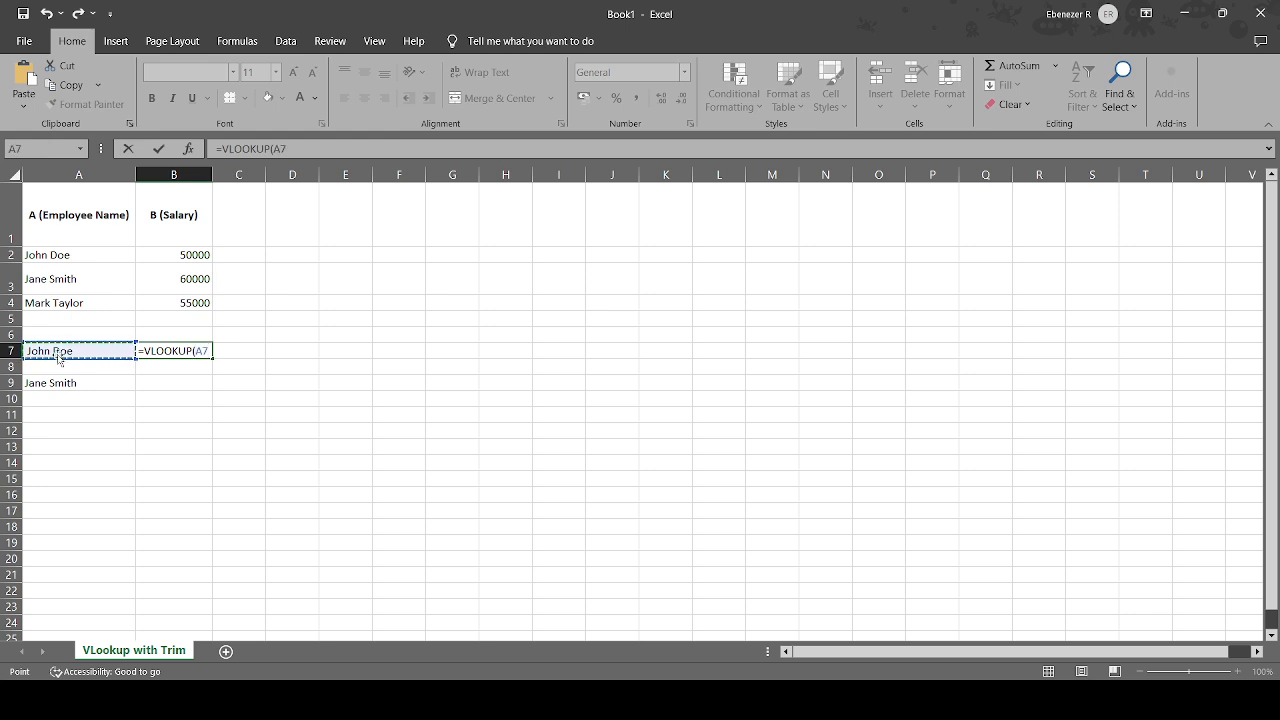
text(,)
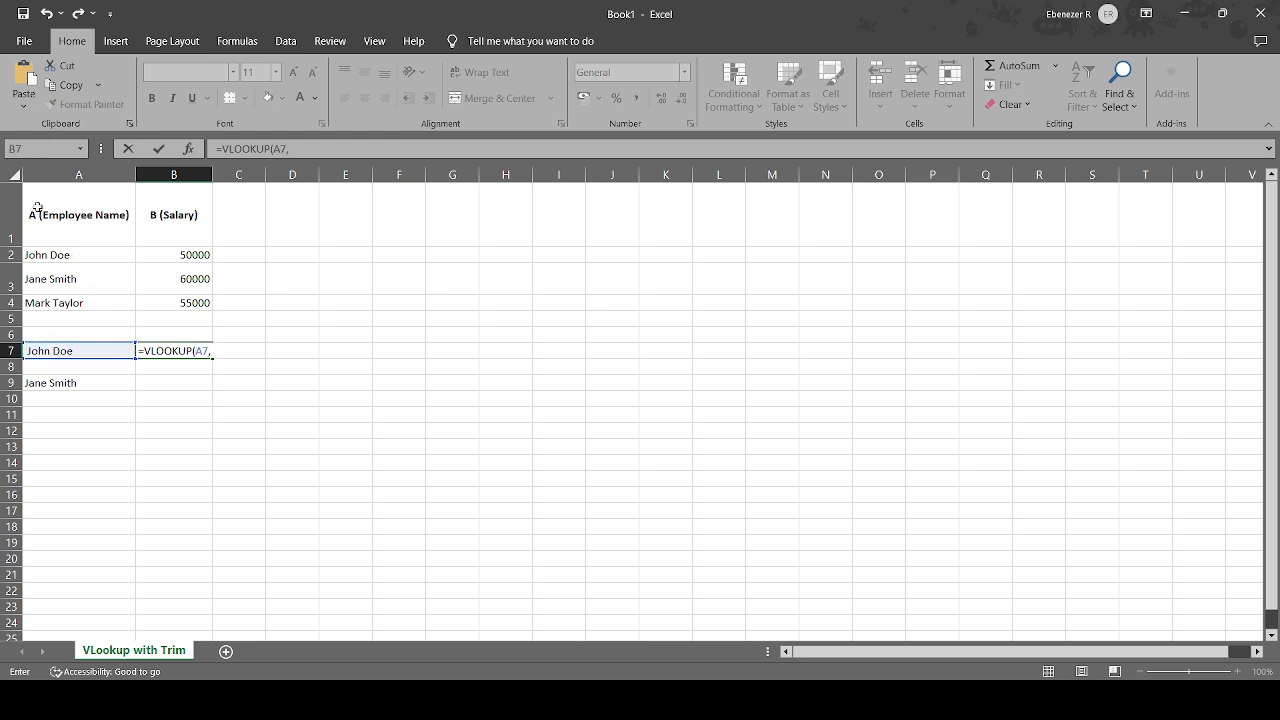
drag(36, 206, 183, 298)
text(,)
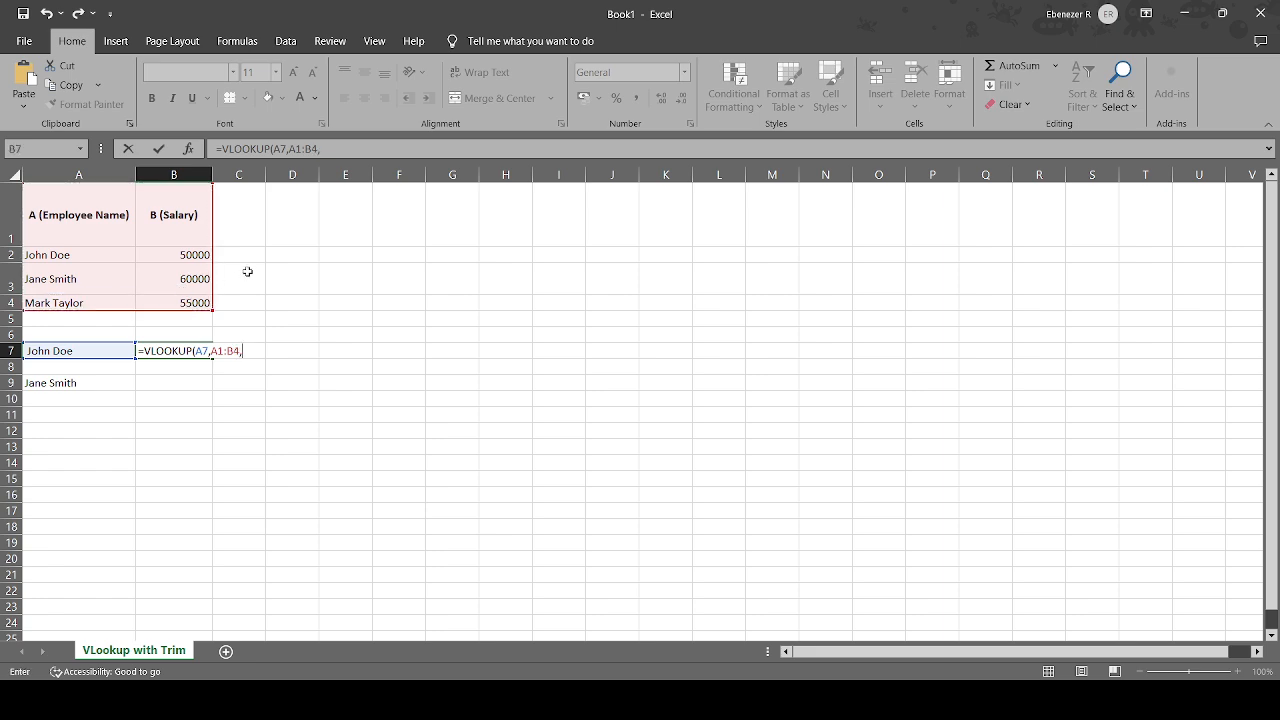
text(2,0))
key(Return)
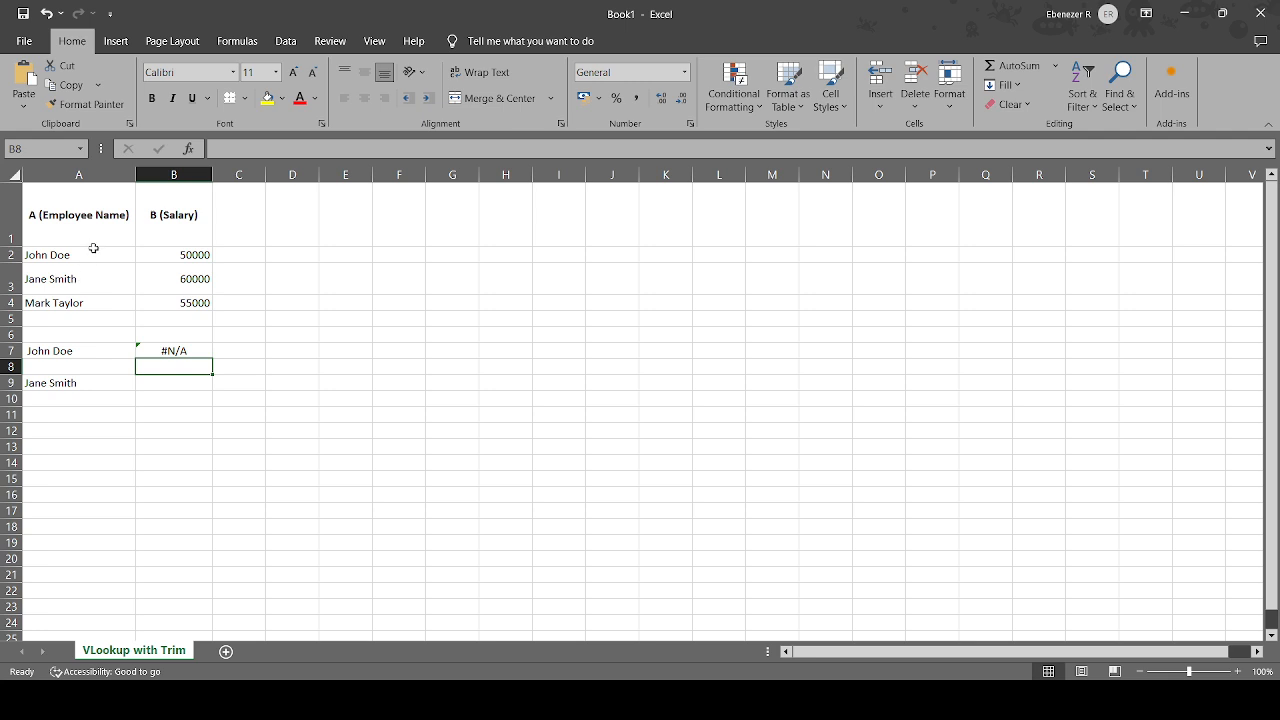
Step: Wrap the lookup value in B7 with TRIM, making the formula =VLOOKUP(TRIM(A7),A1:B4,2,0)
double_click(81, 350)
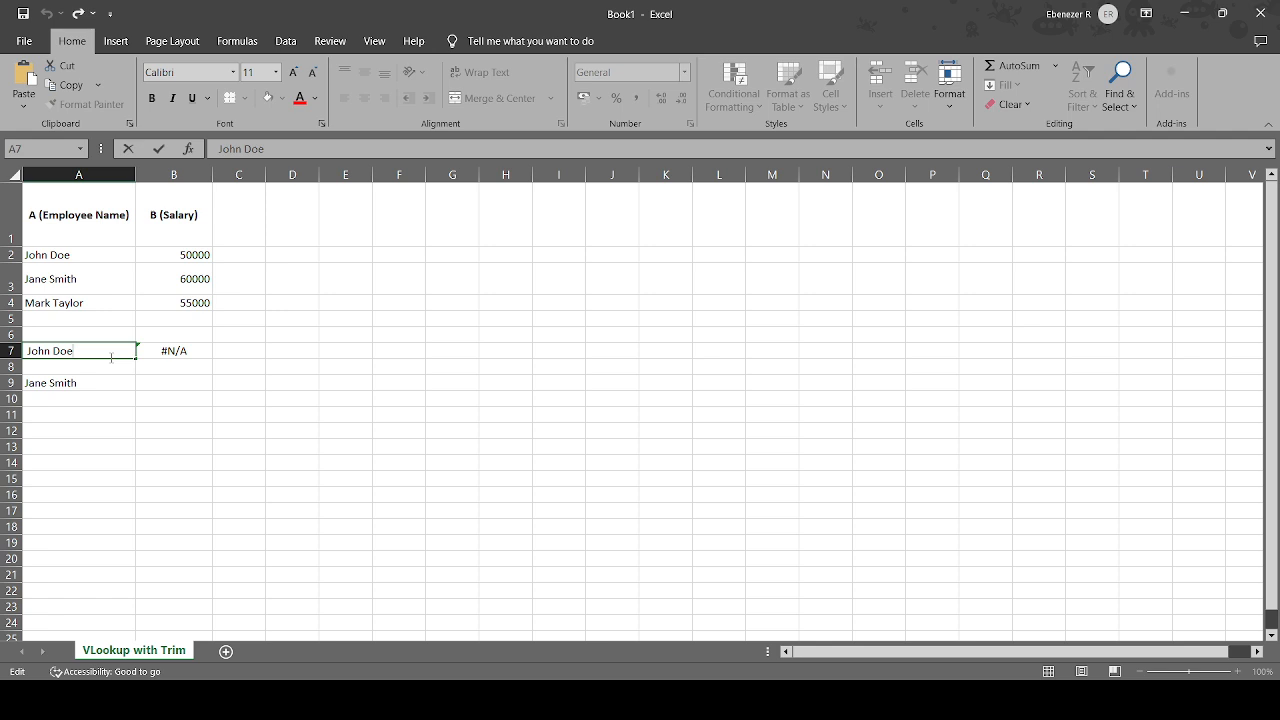
click(190, 352)
double_click(193, 351)
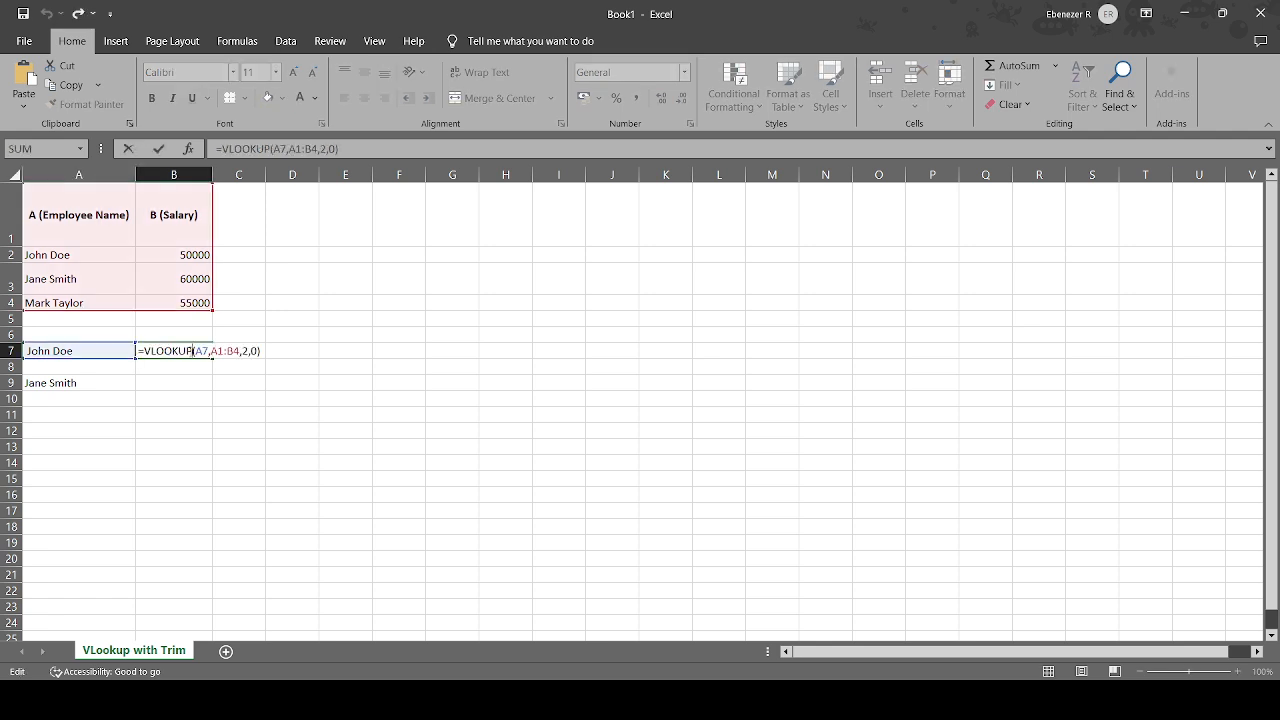
click(195, 351)
text(tr)
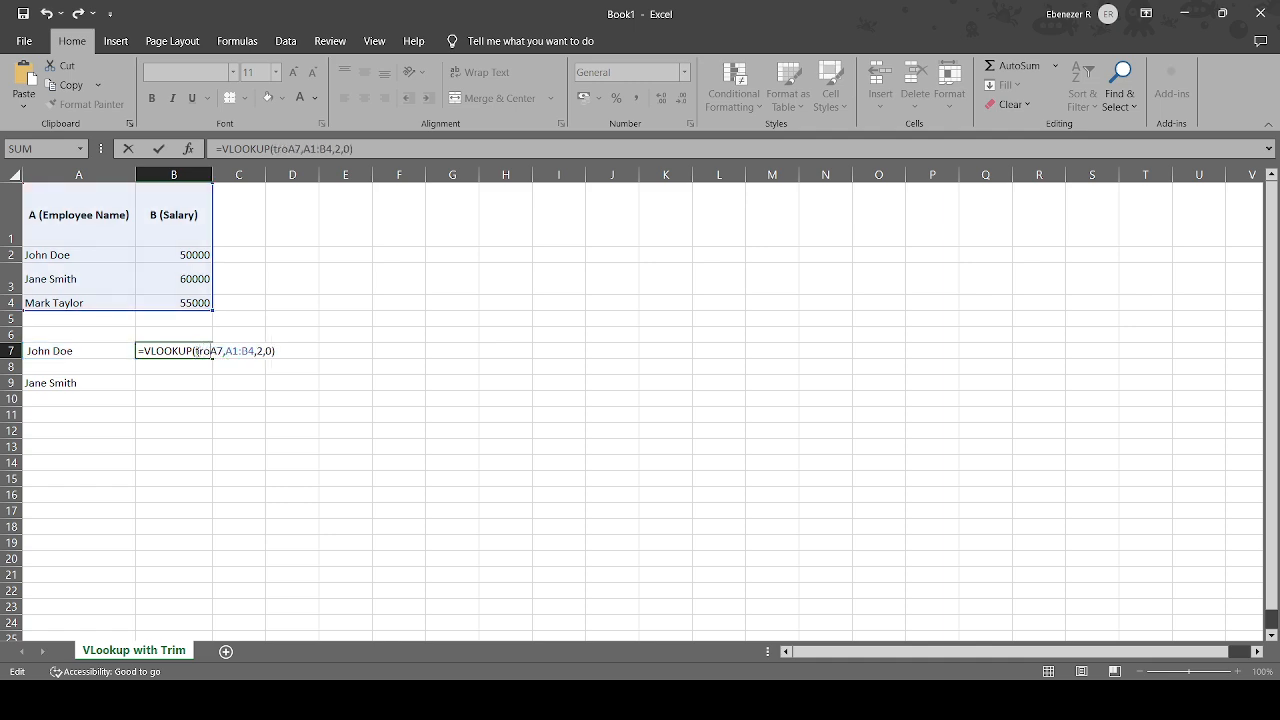
text(im)
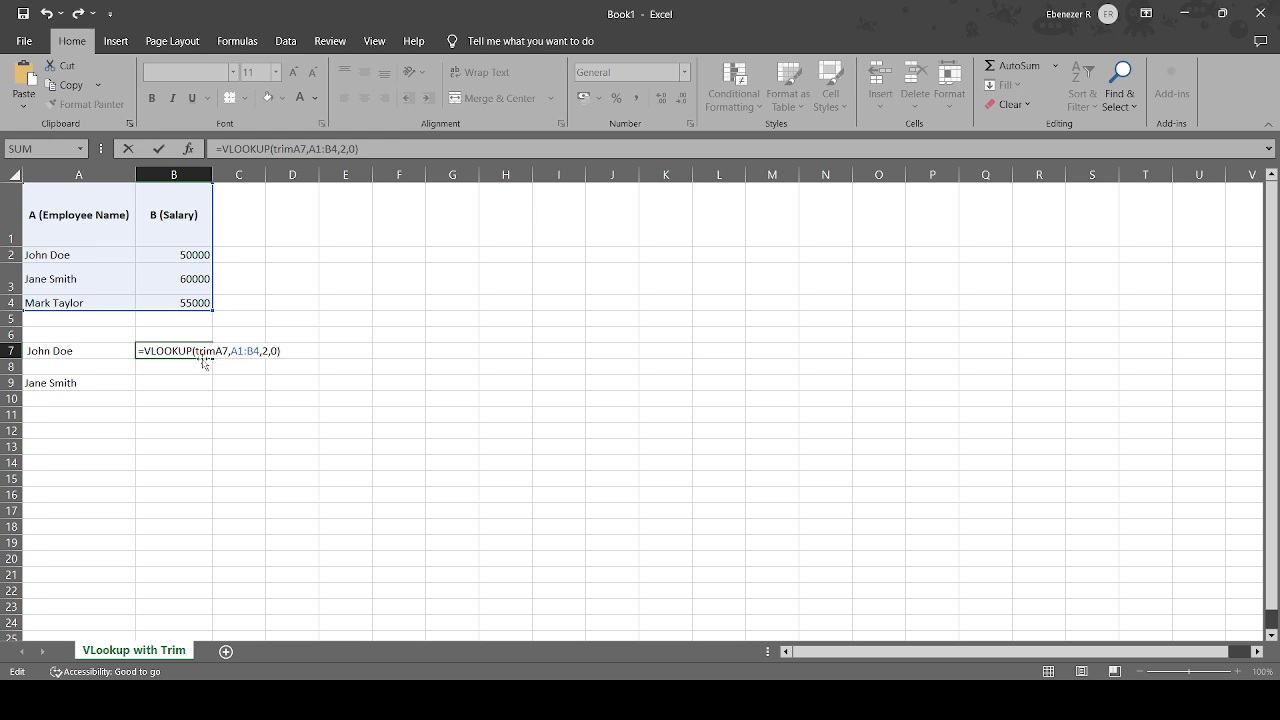
key(Tab)
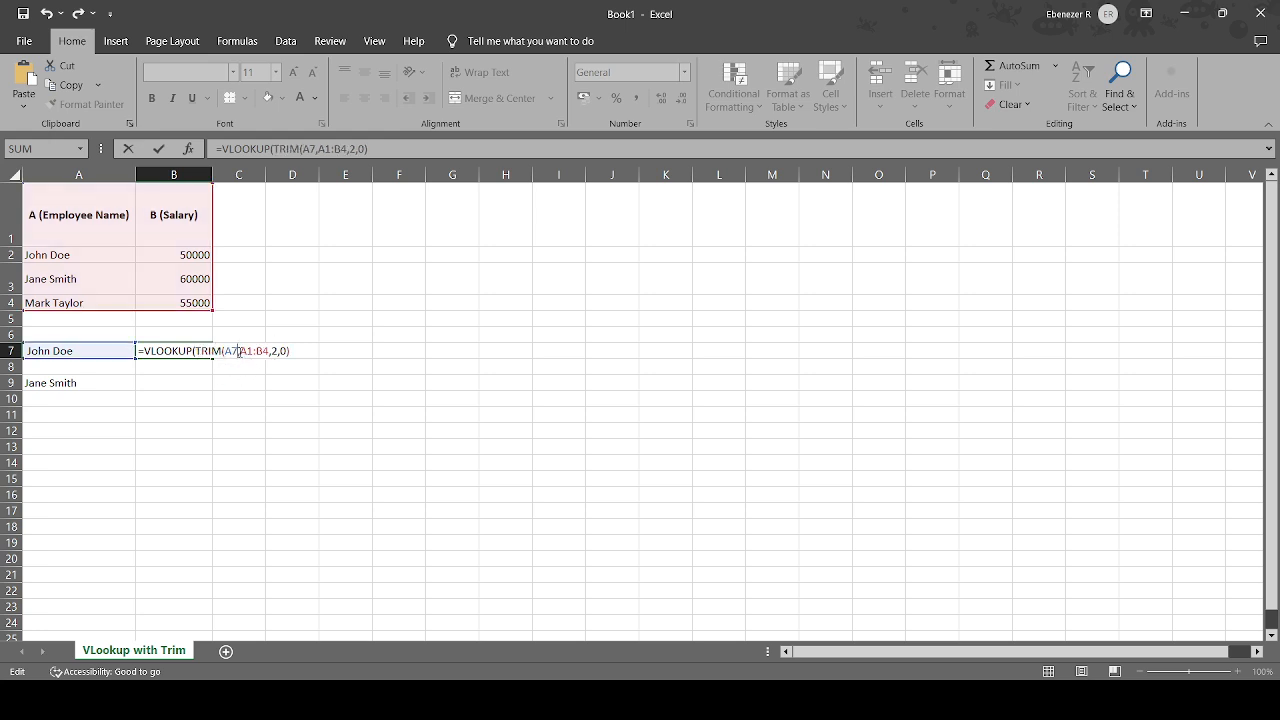
click(240, 351)
text())
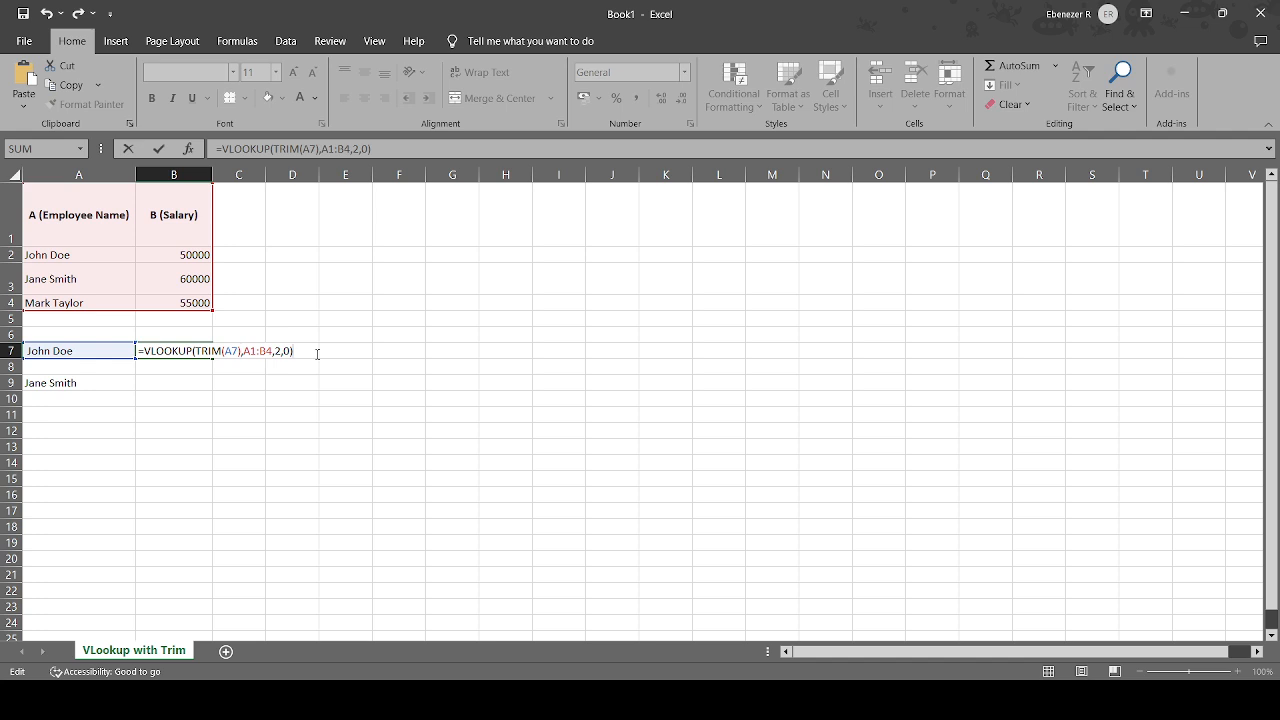
key(Return)
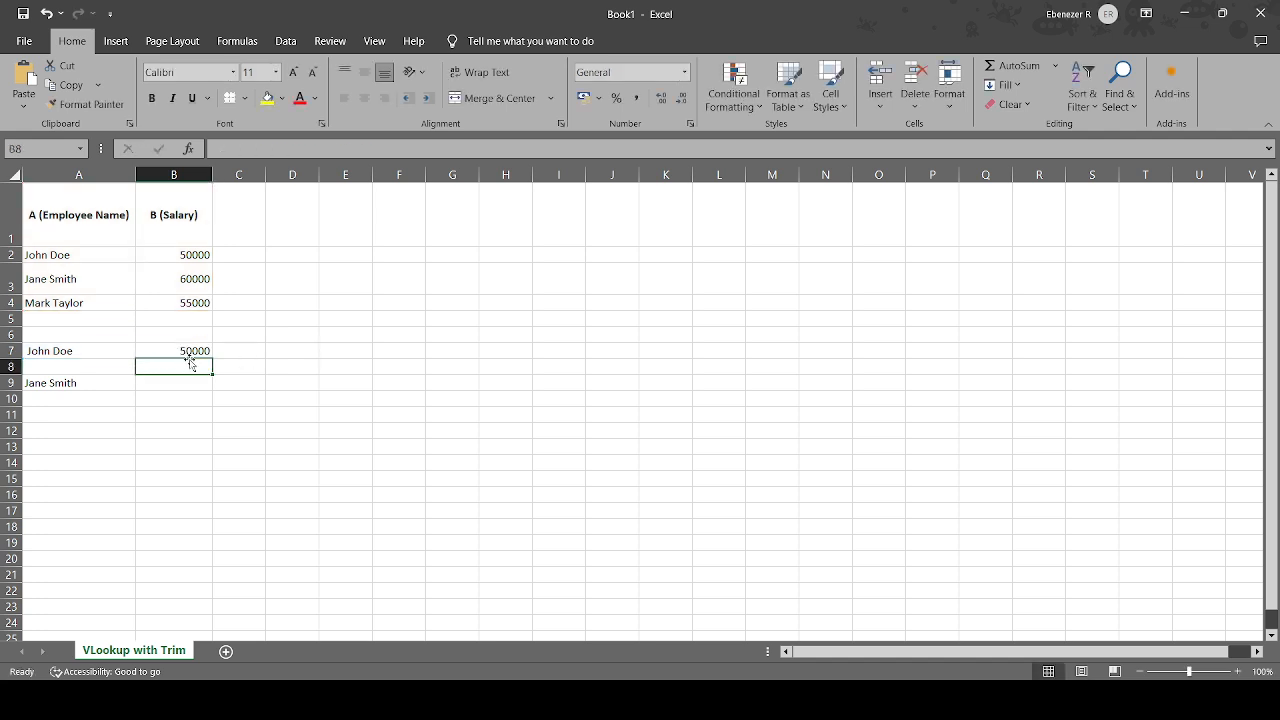
Step: Compare the contents of cells A9 and A3 for trailing spaces after the employee name
click(102, 381)
double_click(103, 381)
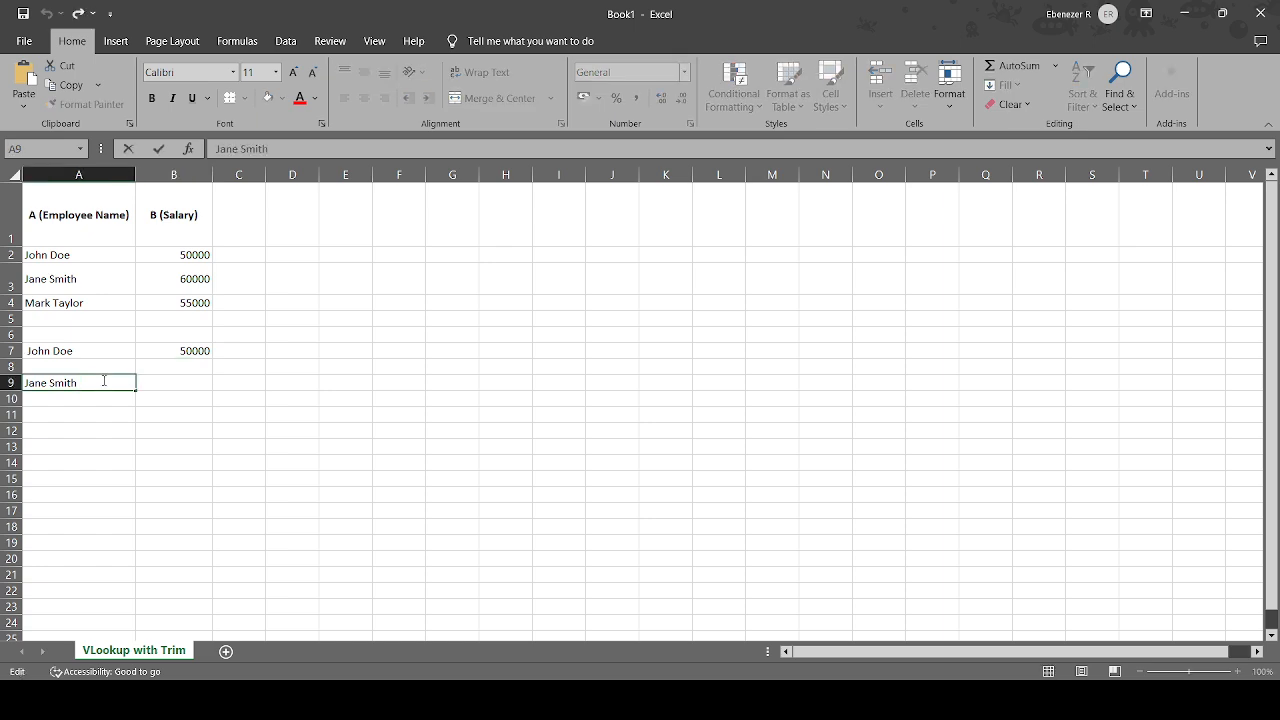
click(82, 279)
double_click(85, 283)
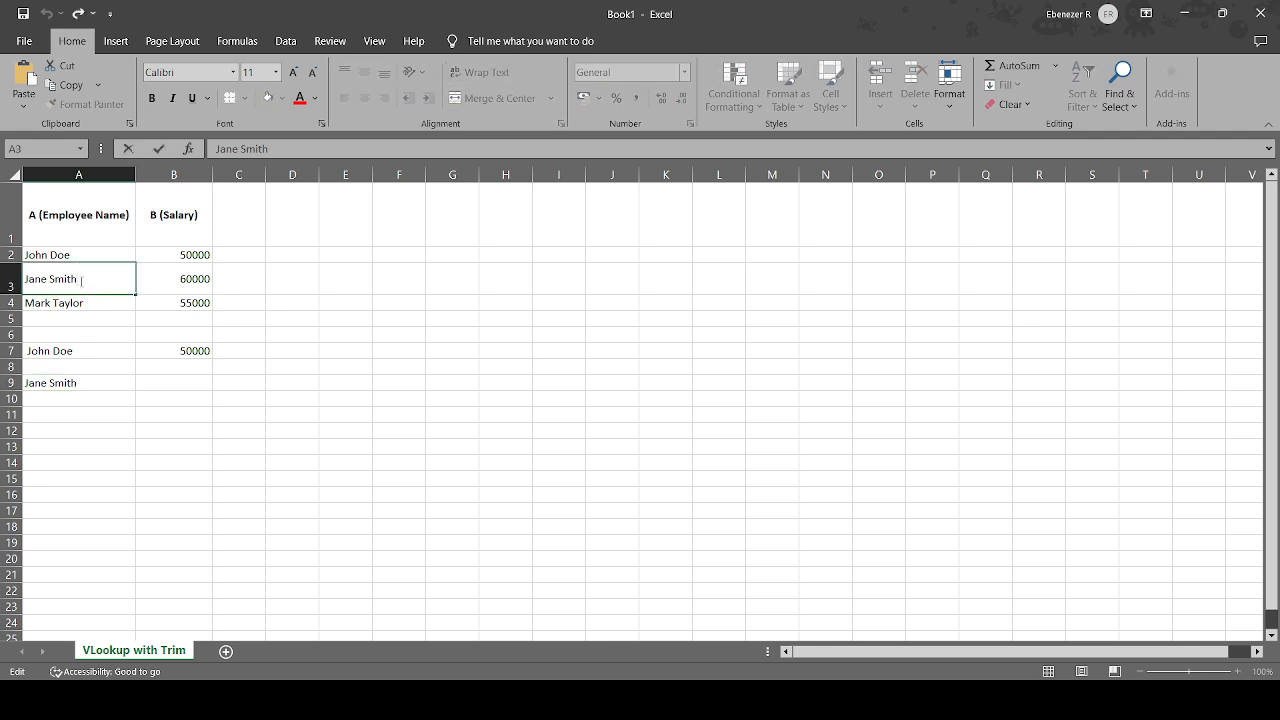
click(77, 392)
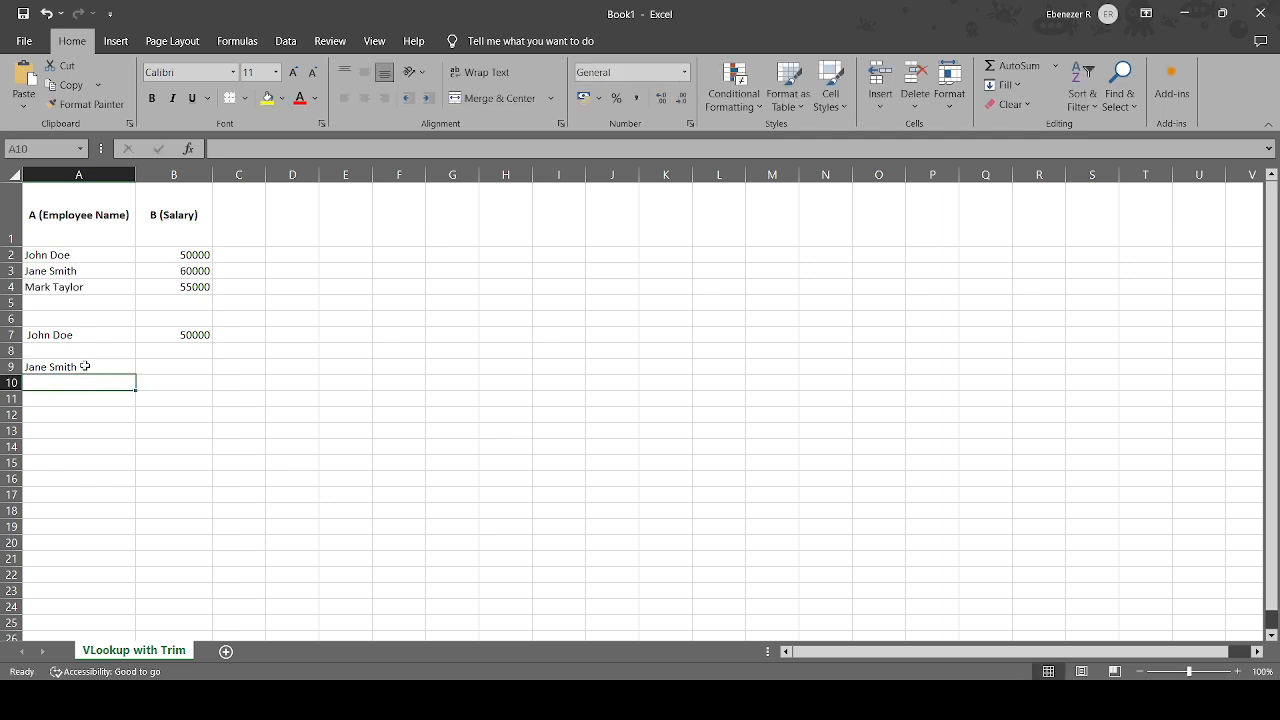
double_click(84, 366)
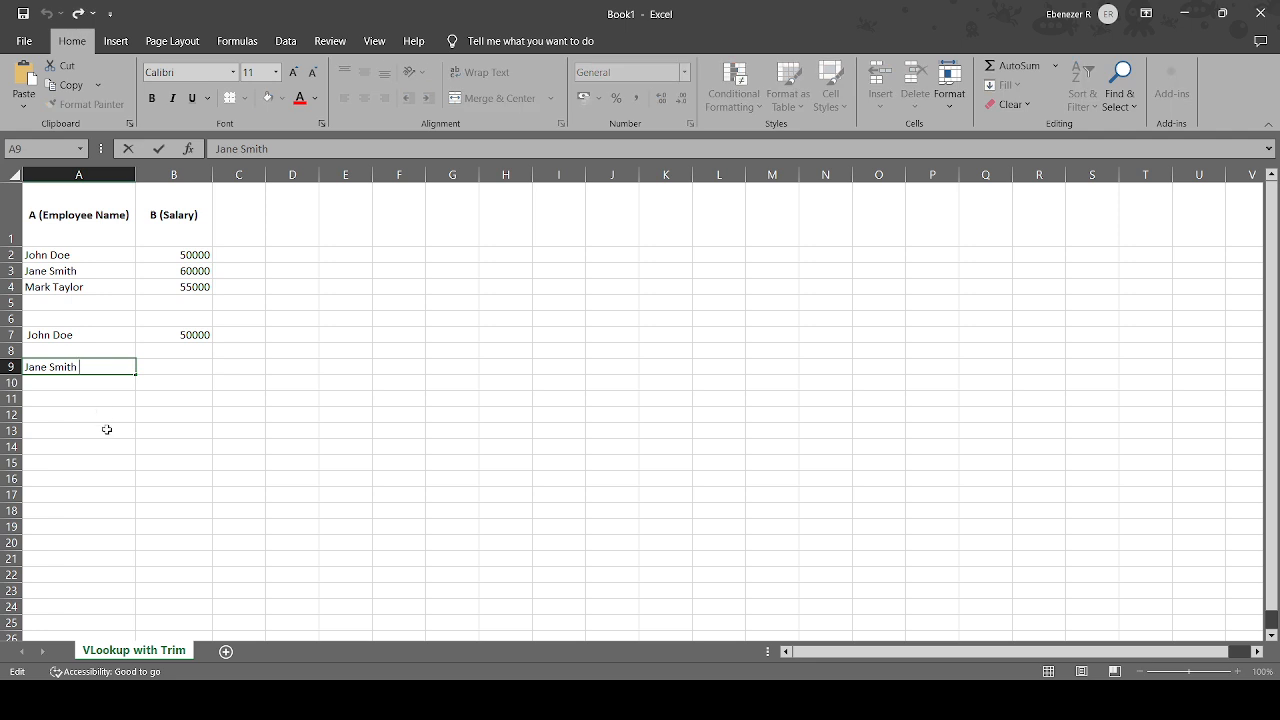
Step: Enter the formula =VLOOKUP(TRIM(A9),A1:B4,2,0) in cell B9 to look up the second employee's salary
click(178, 368)
text(=)
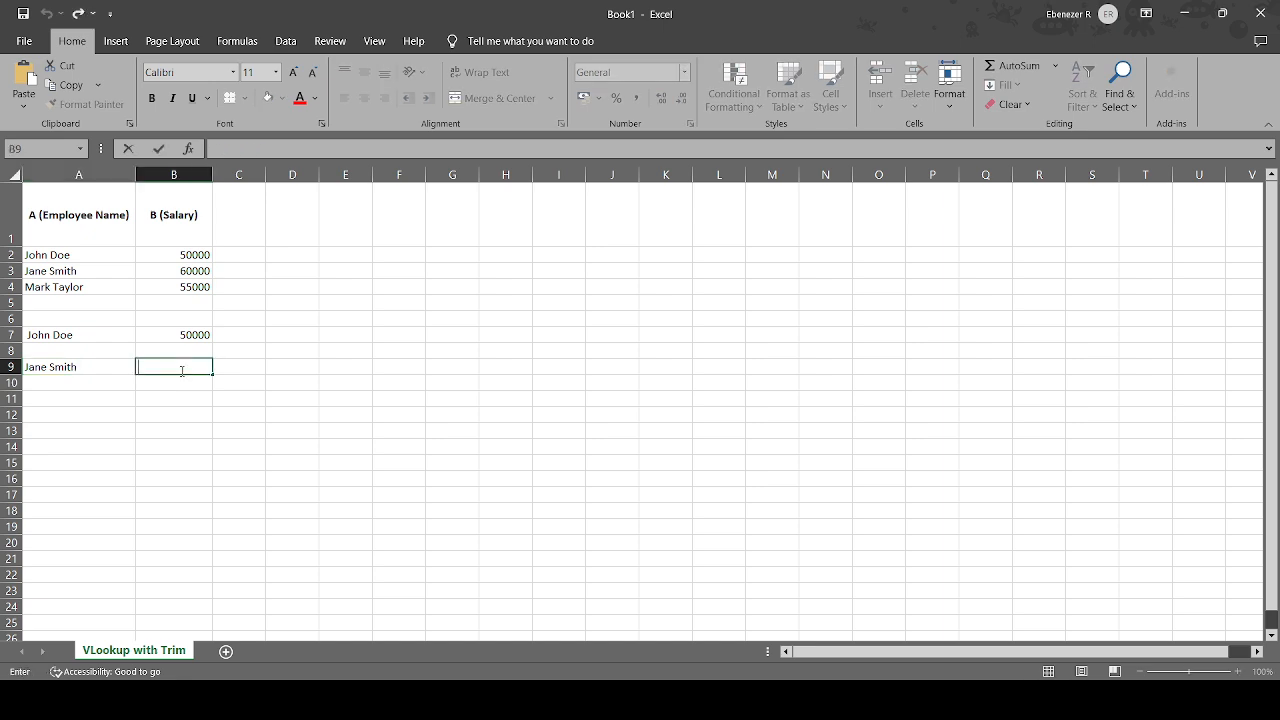
text(vlo)
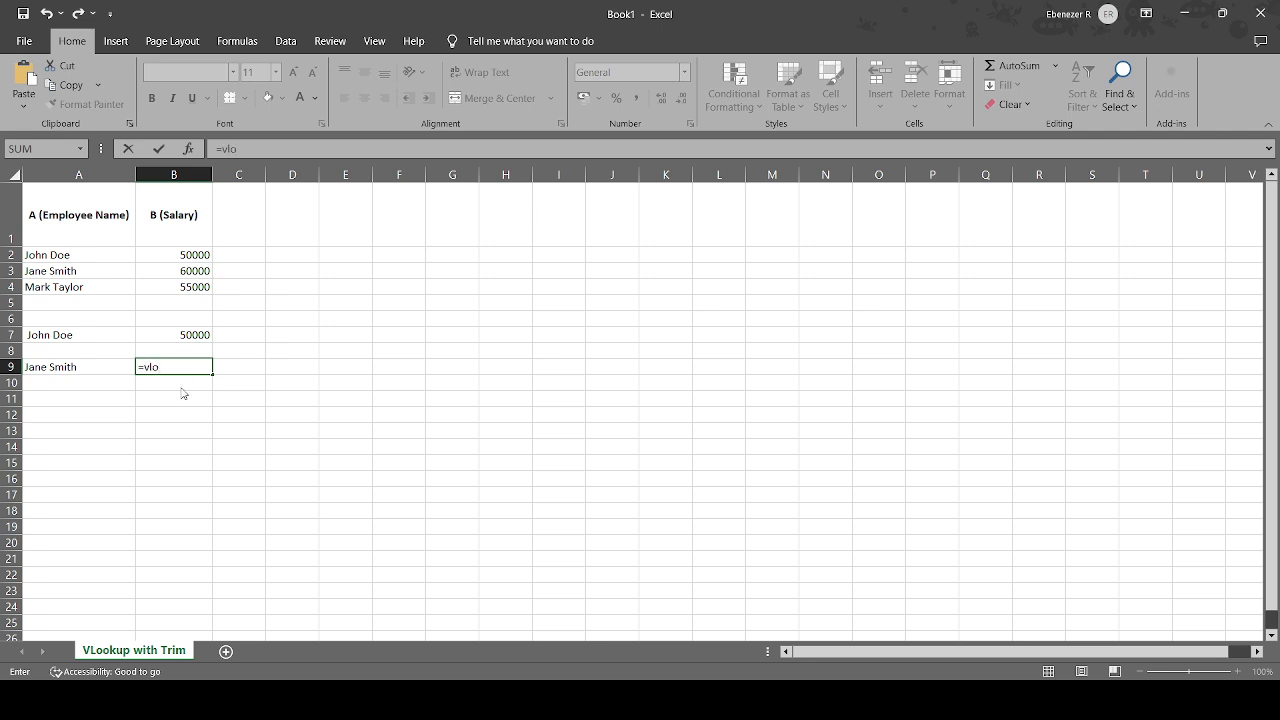
key(Tab)
click(80, 367)
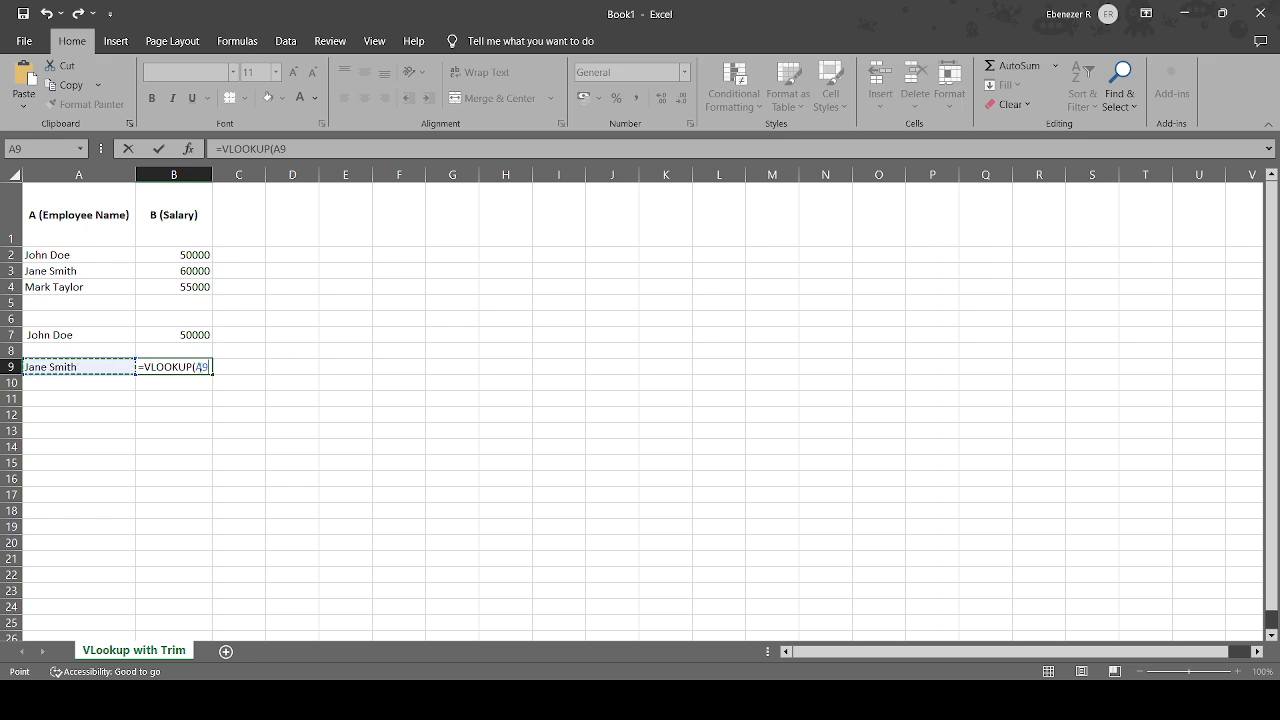
click(197, 367)
text(trim)
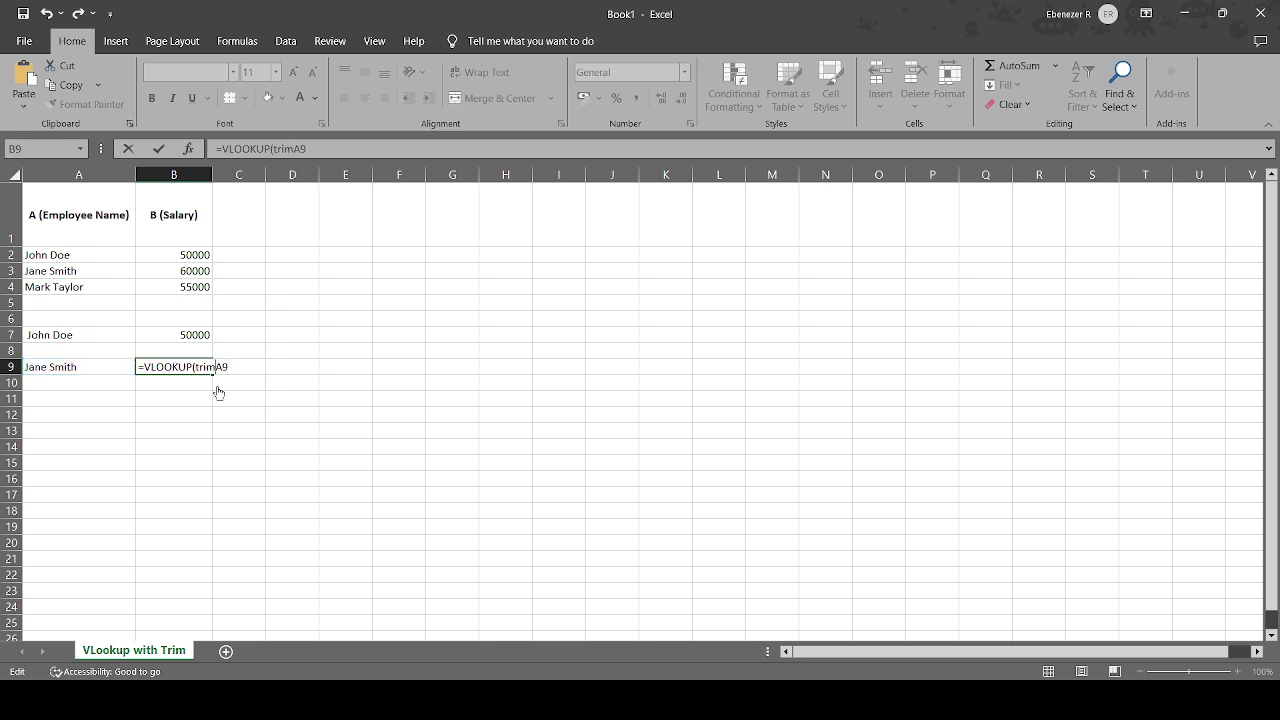
key(Tab)
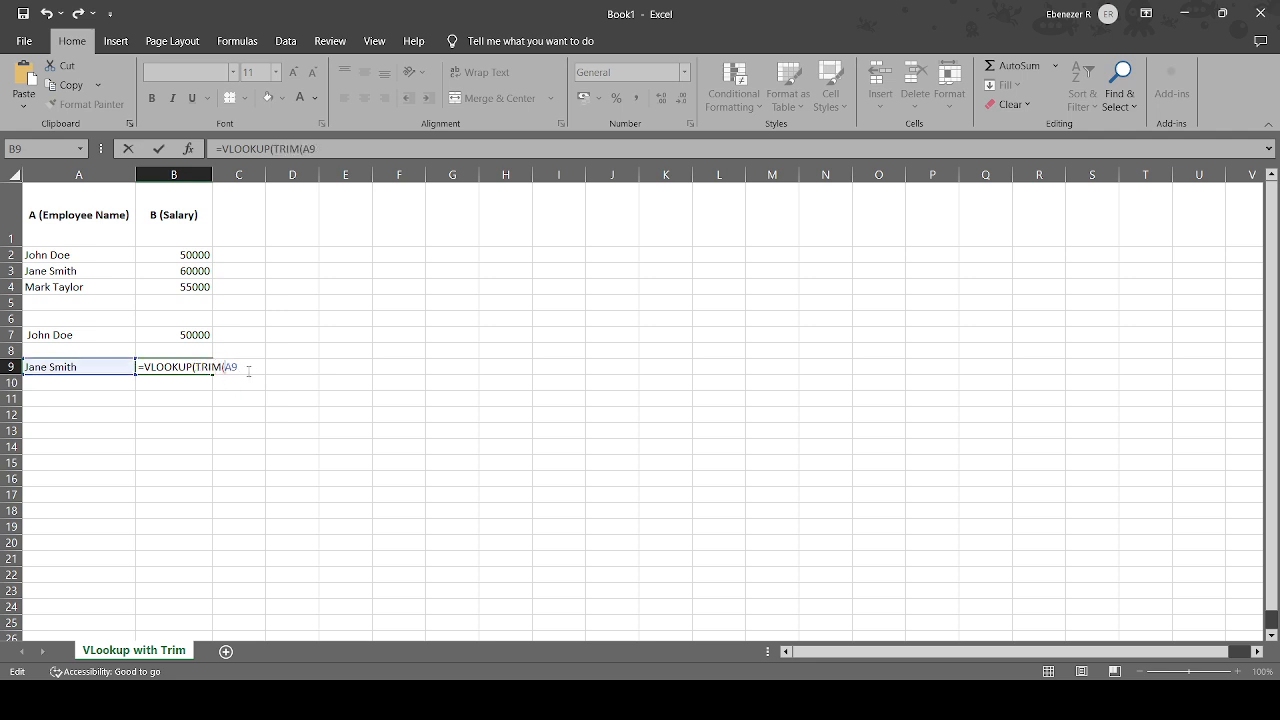
text(),)
click(72, 204)
drag(72, 204, 166, 283)
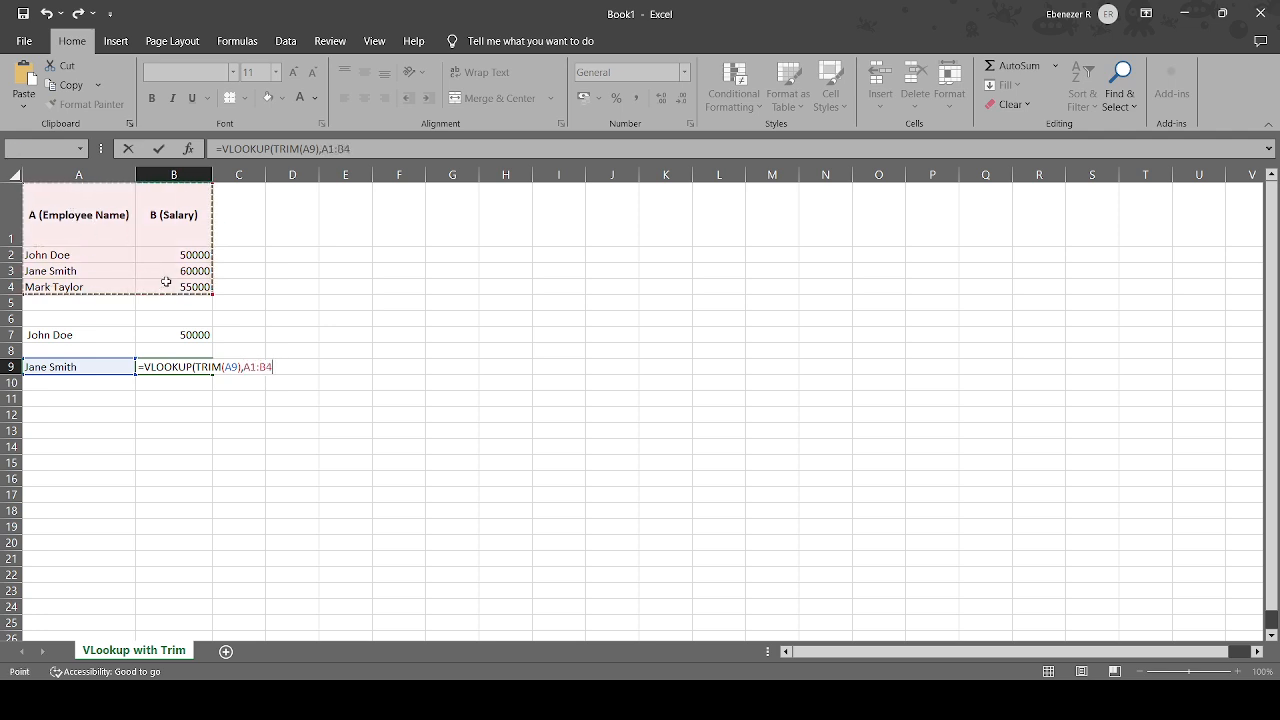
text(,)
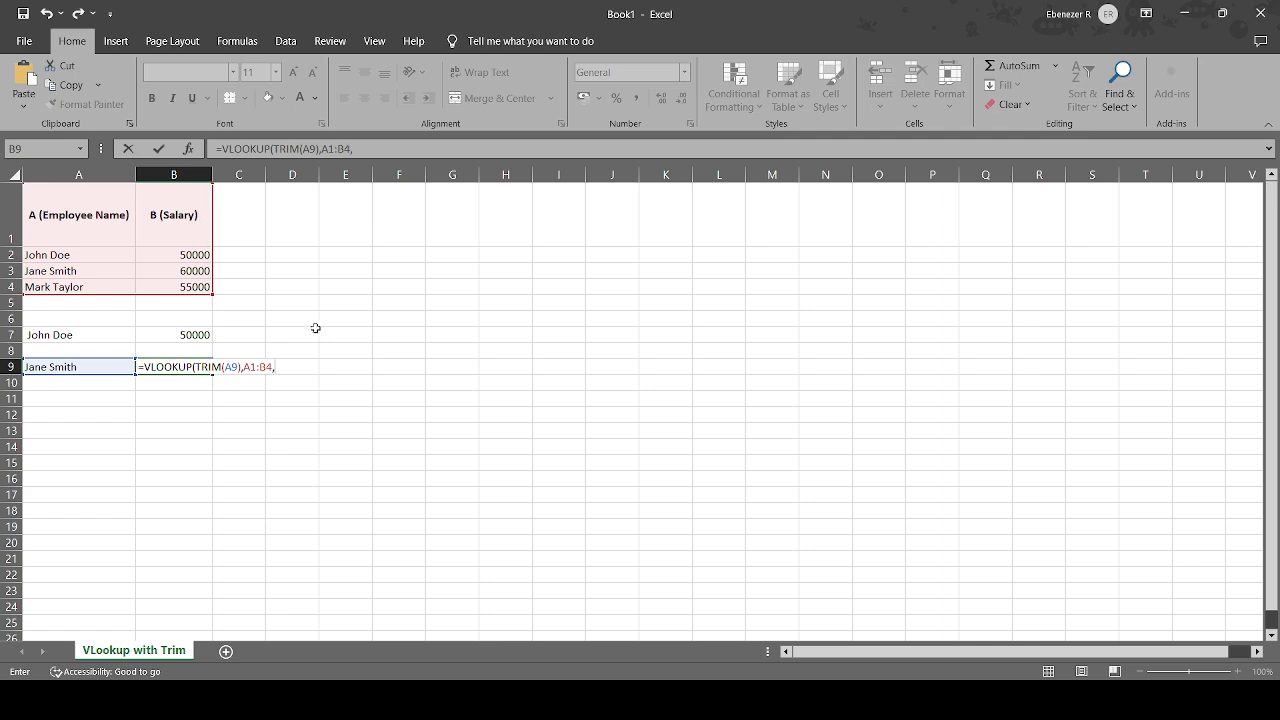
text(2,0))
key(Return)
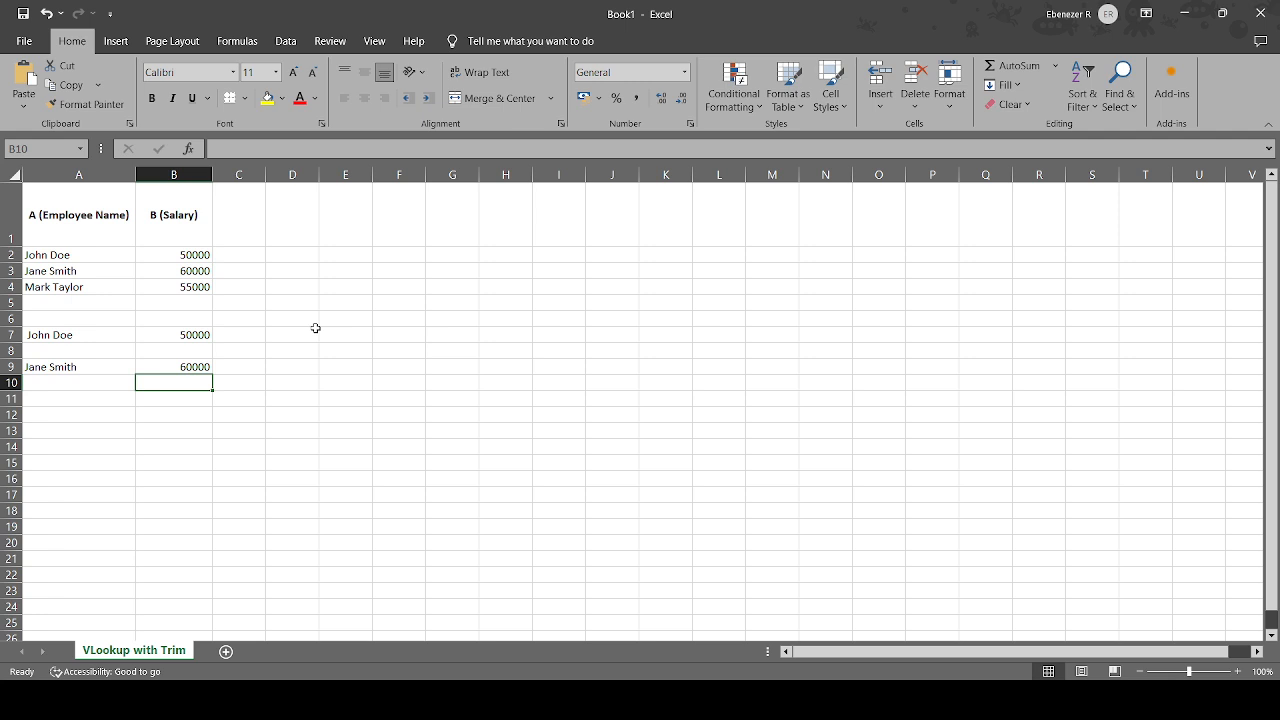
Step: Add a trailing space after the employee name in cell A2 of the lookup table
click(73, 255)
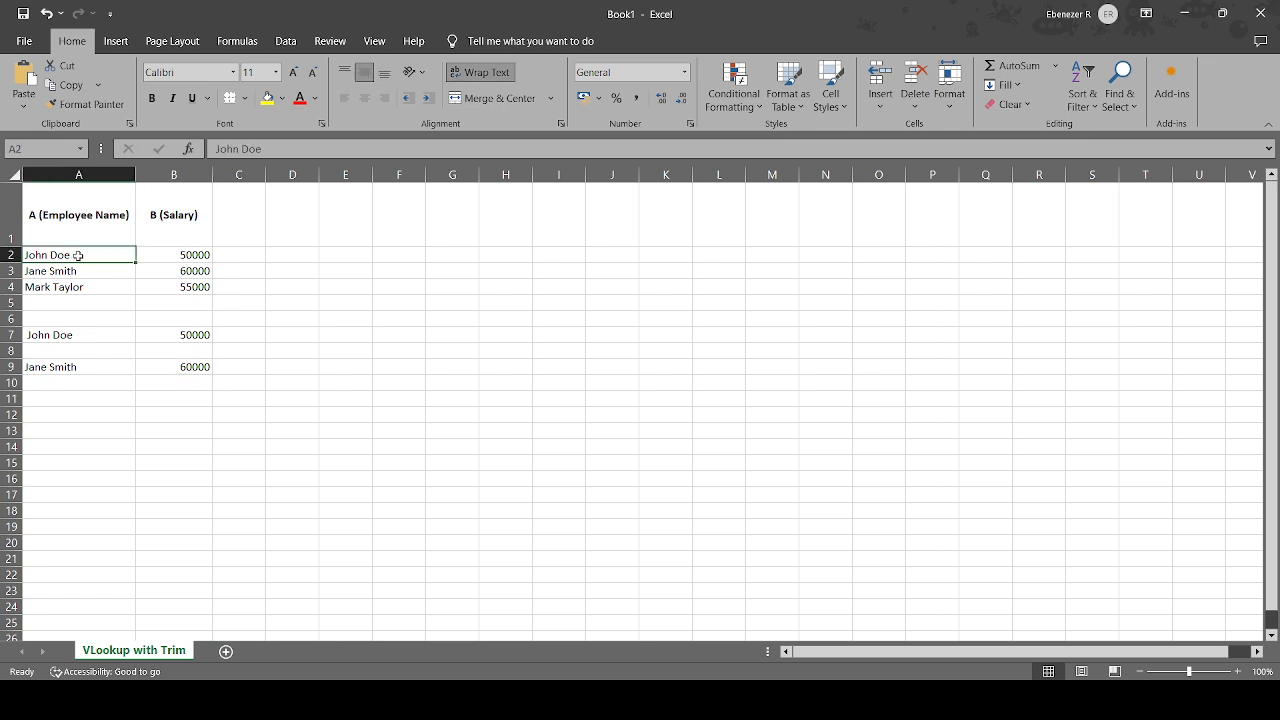
double_click(78, 255)
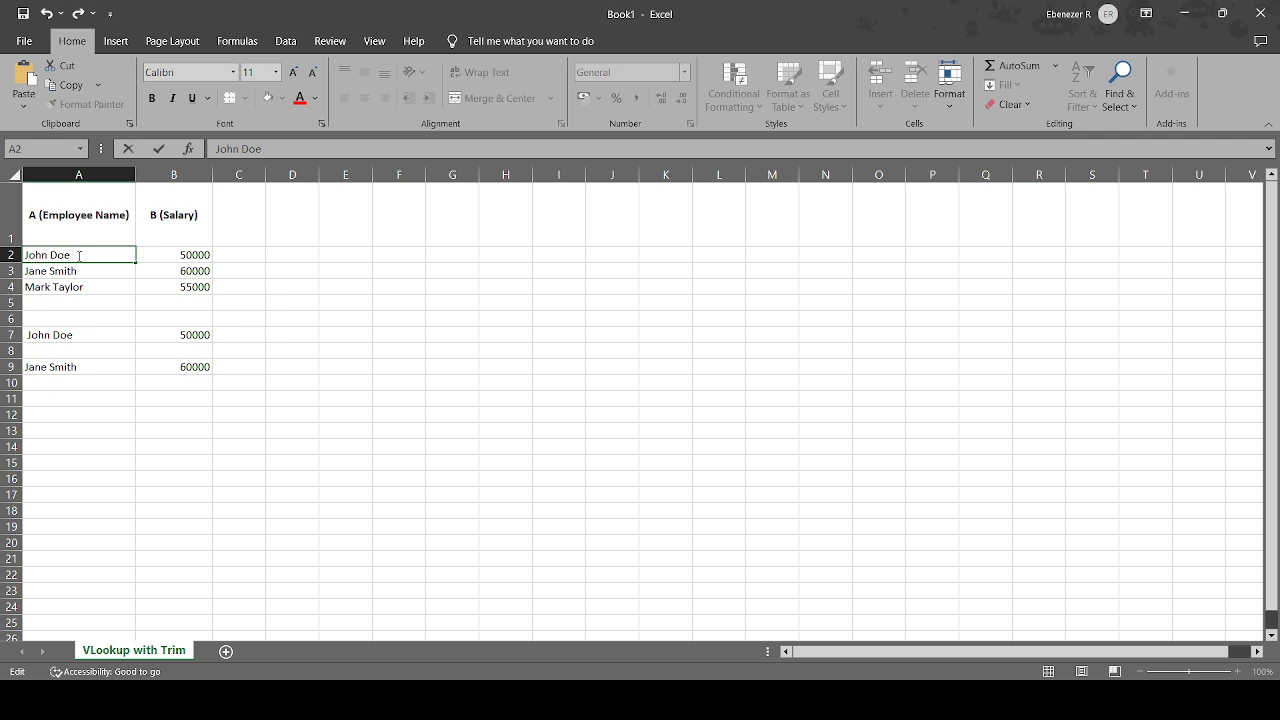
double_click(83, 271)
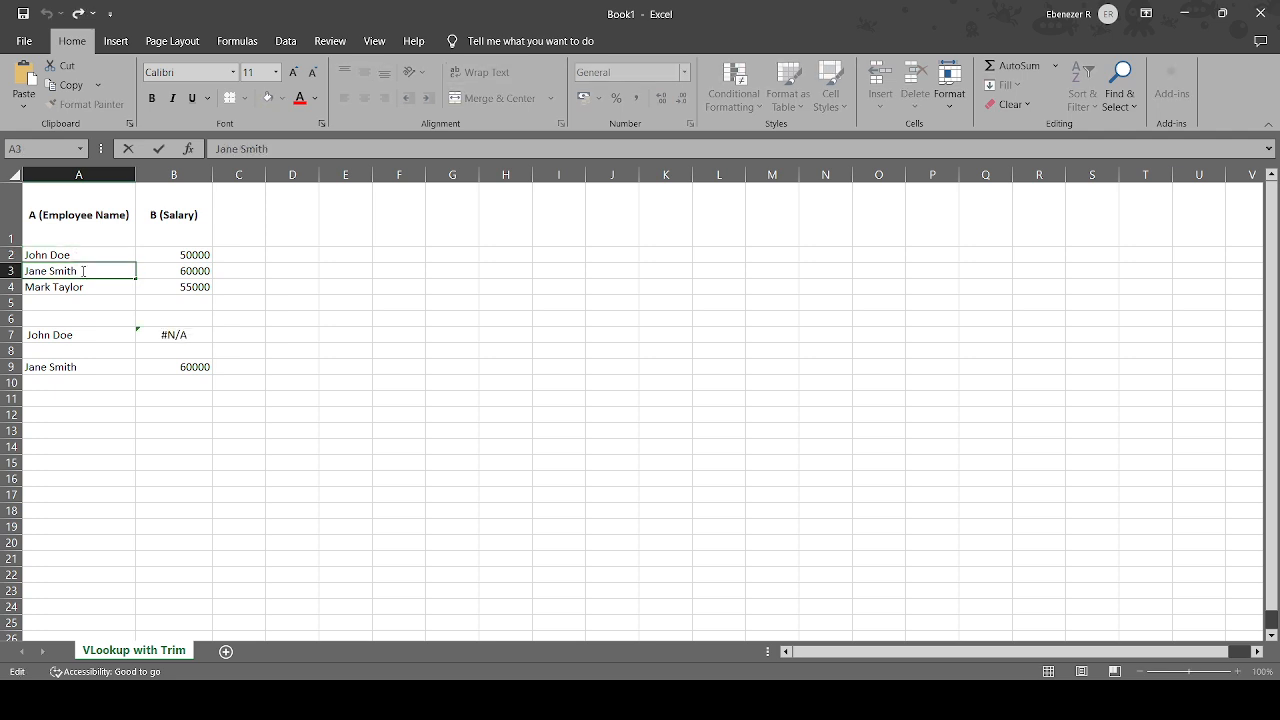
Step: Remove the leading space before the employee name in cell A7
click(36, 336)
double_click(27, 335)
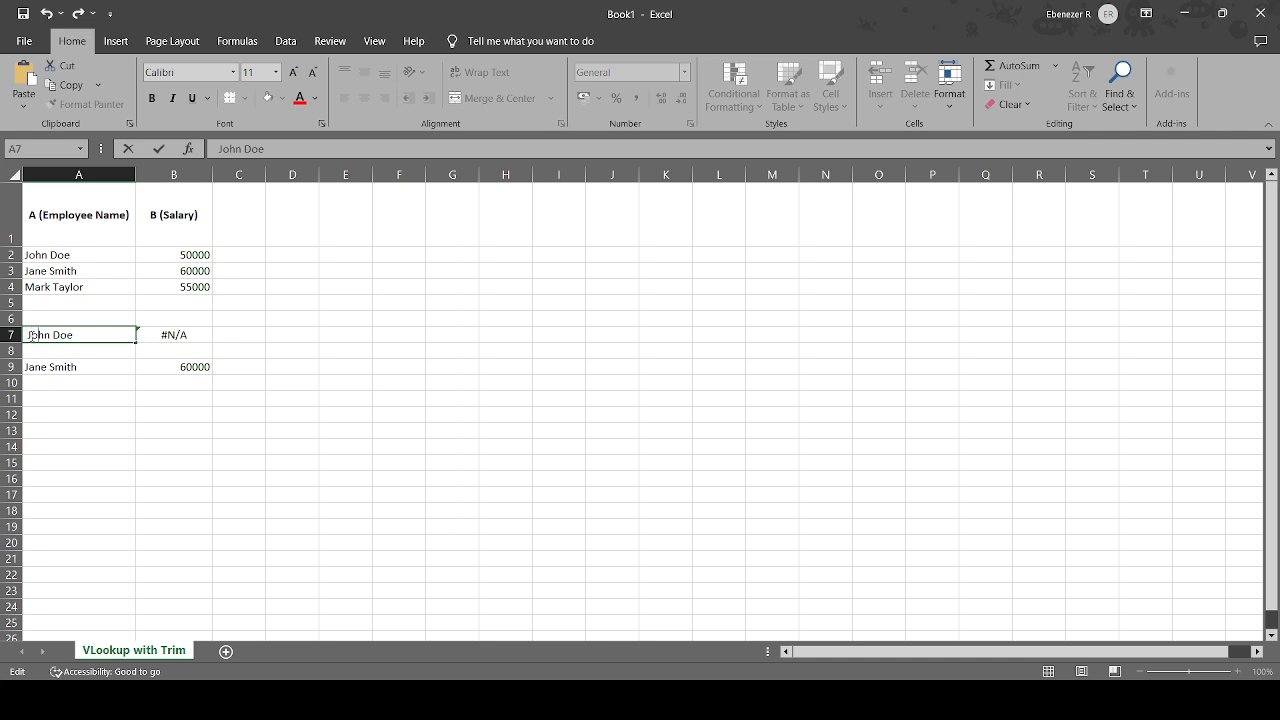
key(BackSpace)
click(220, 318)
Step: Check cell A2 for the trailing space after the name and review the lookup formula in B7
click(81, 251)
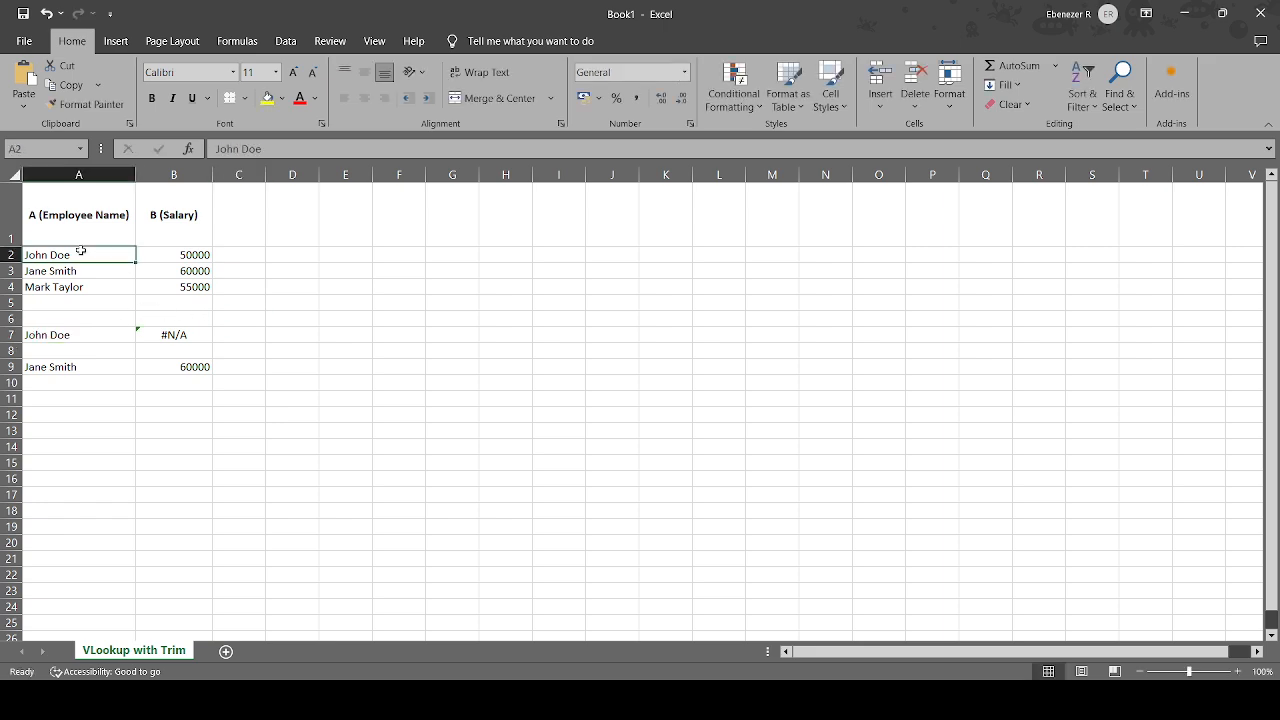
double_click(80, 255)
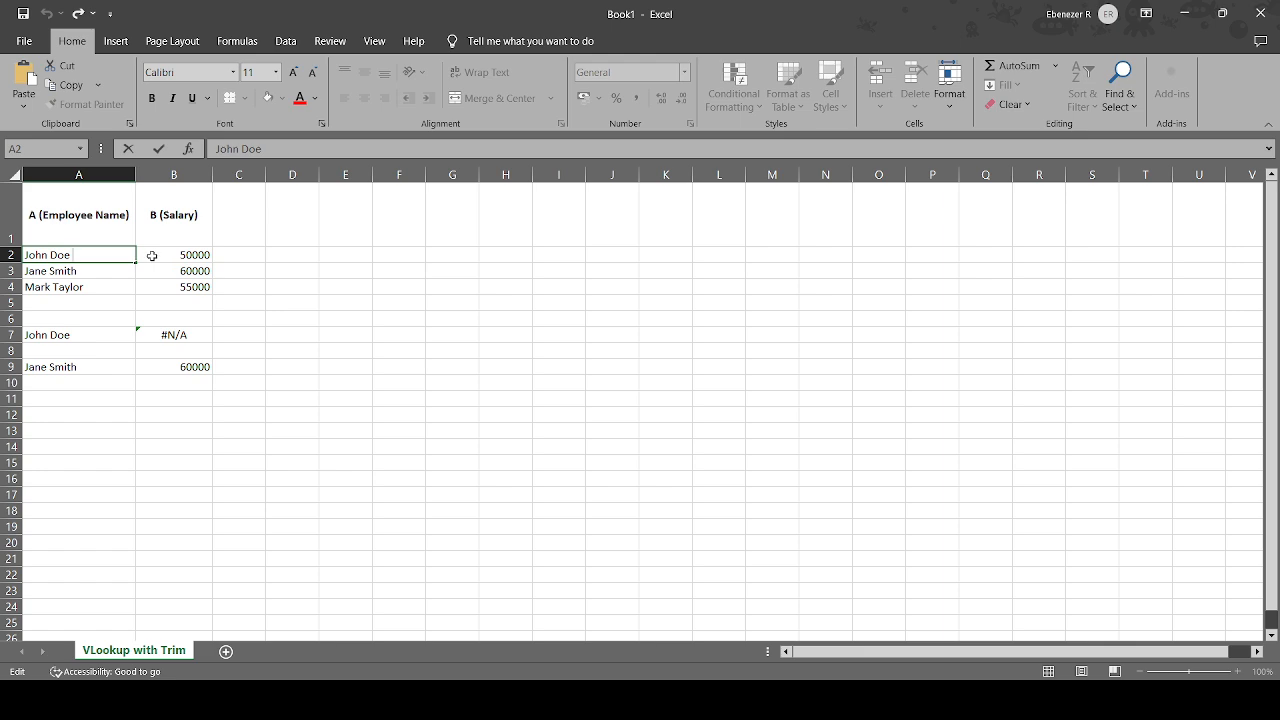
click(182, 330)
key(Up)
key(Up)
key(Down)
key(Down)
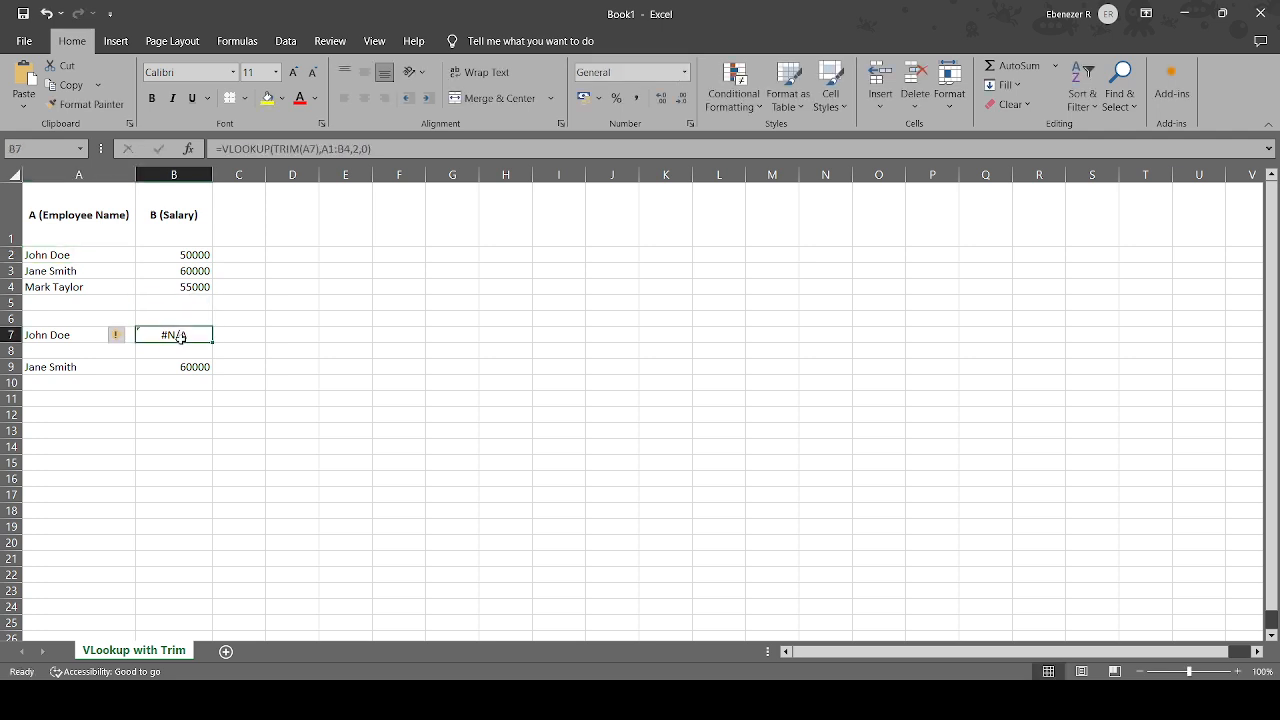
Step: Move TRIM from the lookup value to the table range in B7, making the formula =VLOOKUP((A7),TRIM(A1:B4),2,0)
click(183, 343)
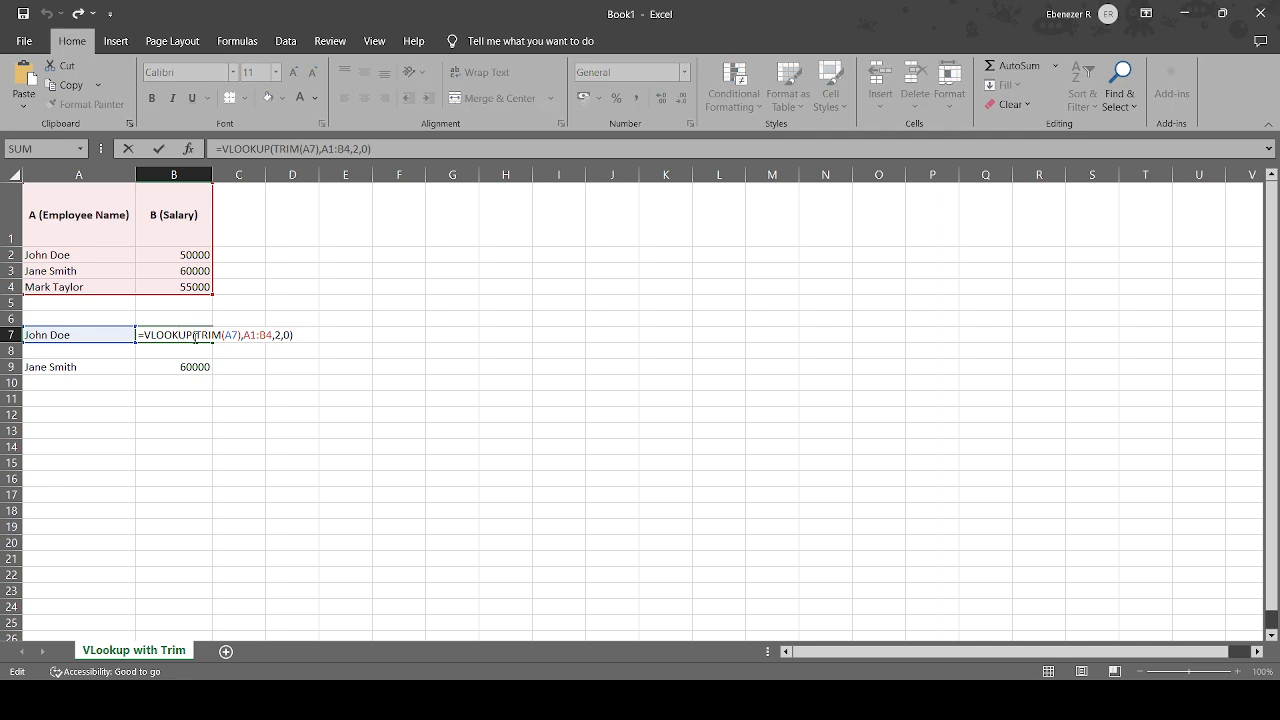
key(BackSpace)
key(BackSpace)
key(BackSpace)
key(BackSpace)
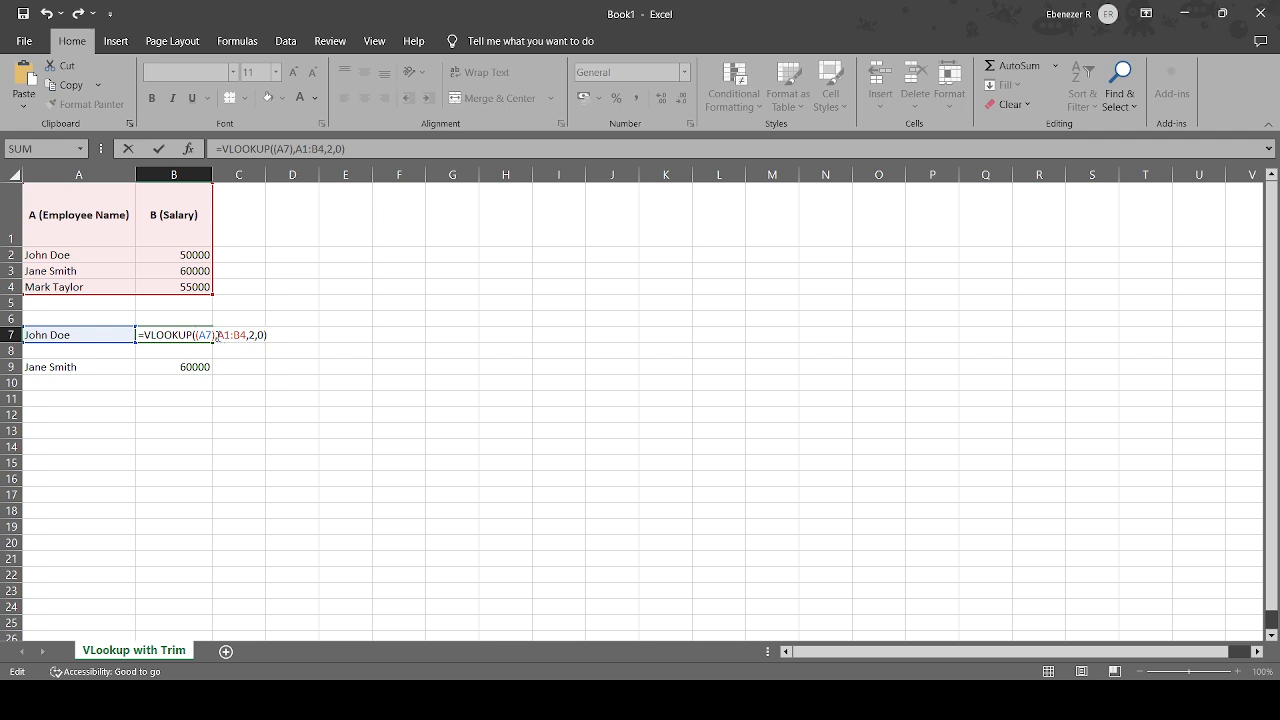
text(trim)
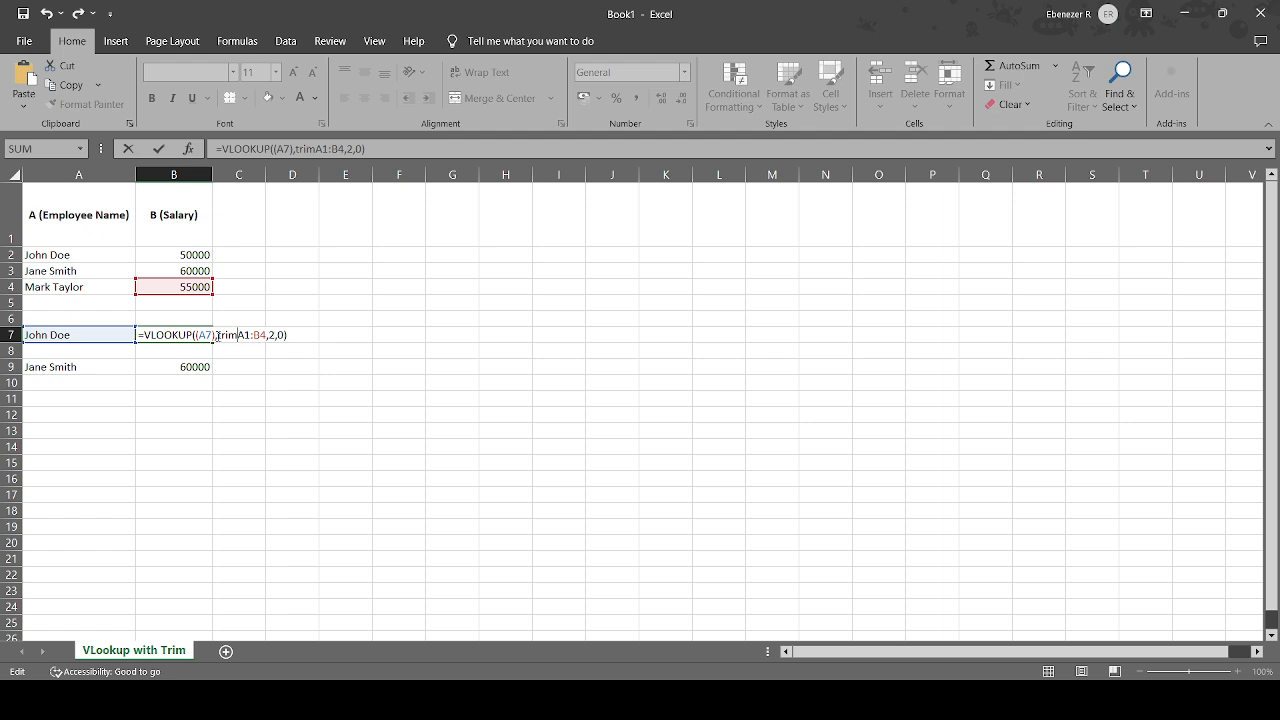
text((A1:B4)
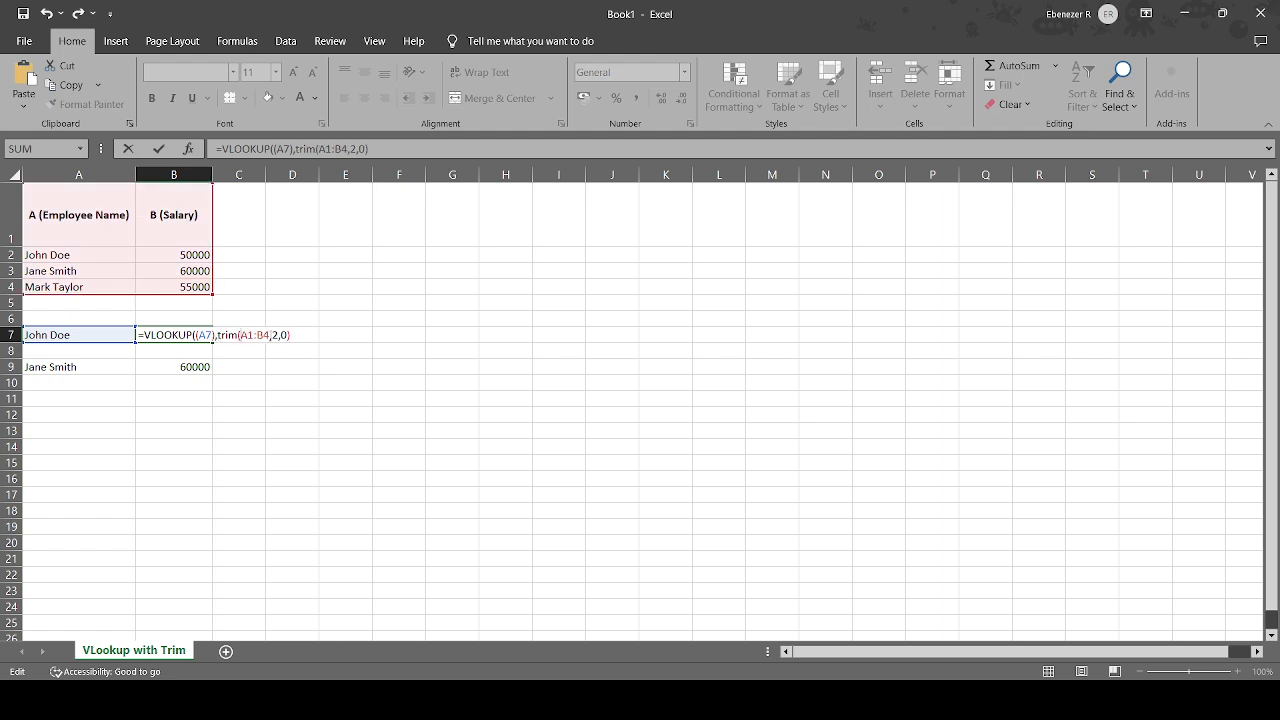
text())
key(Return)
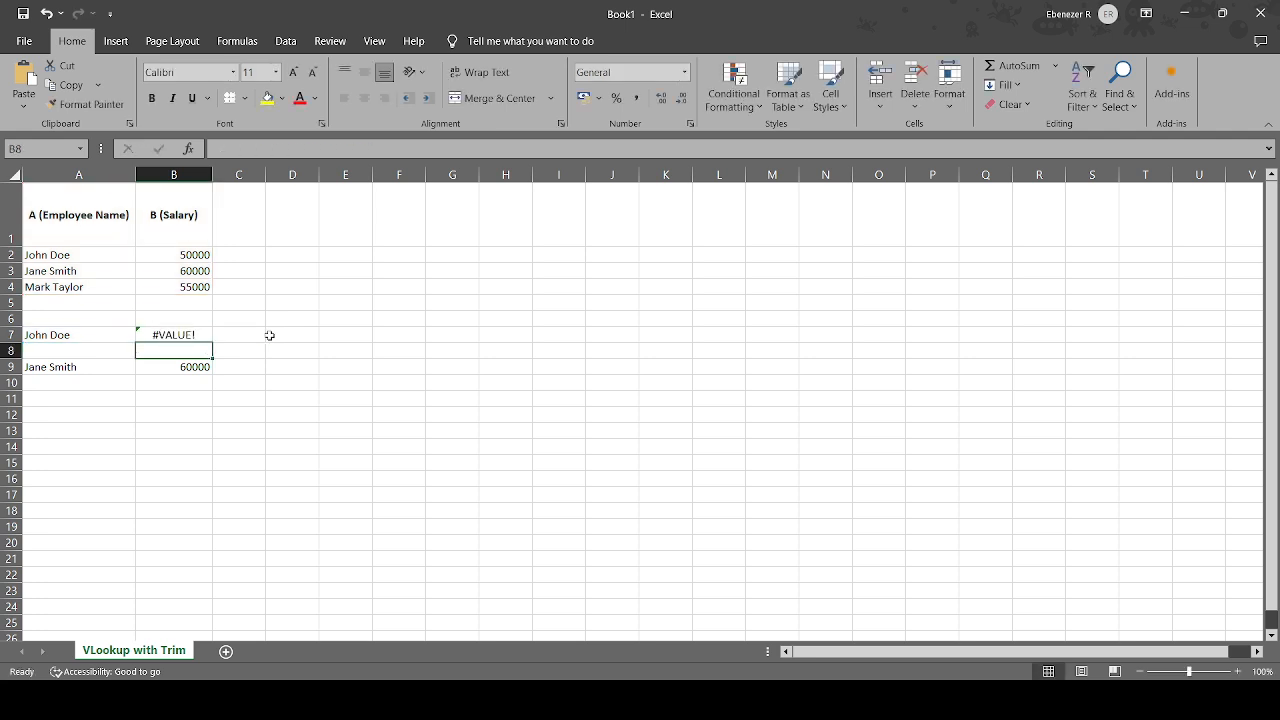
Step: Re-enter the formula in B7 as an array formula, {=VLOOKUP((A7),TRIM(A1:B4),2,0)}
double_click(186, 336)
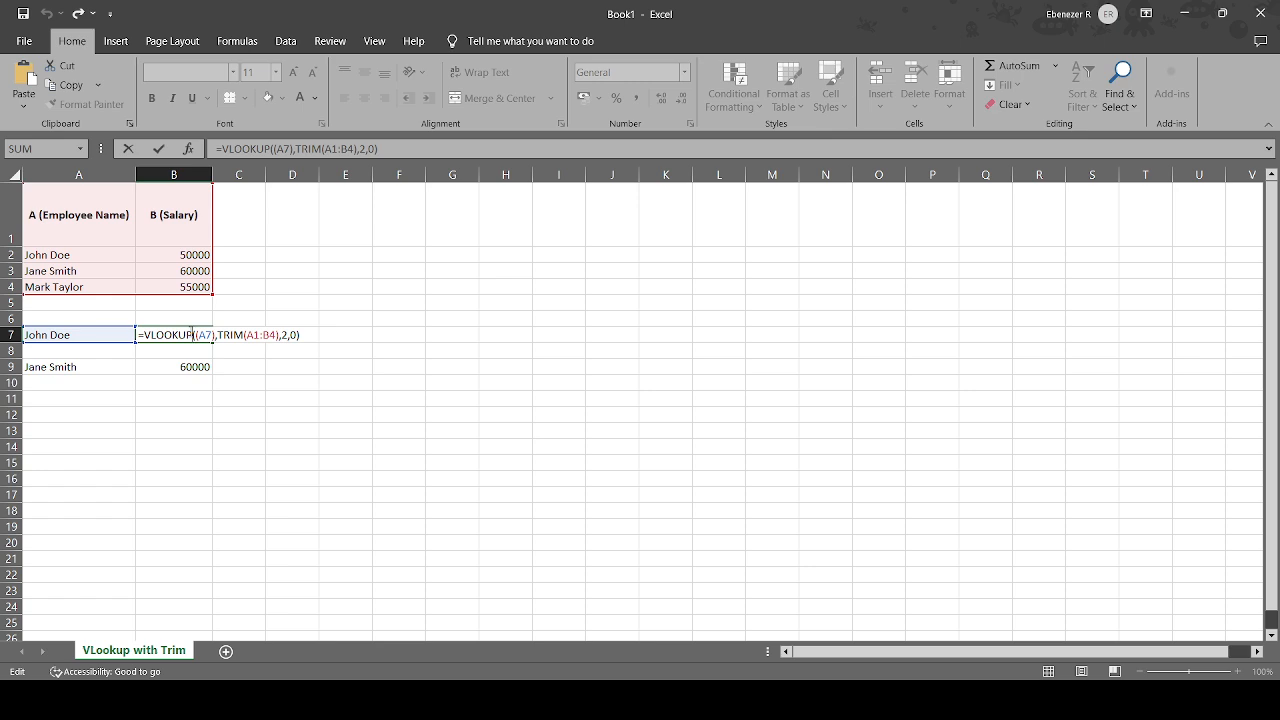
key(ctrl+shift+Return)
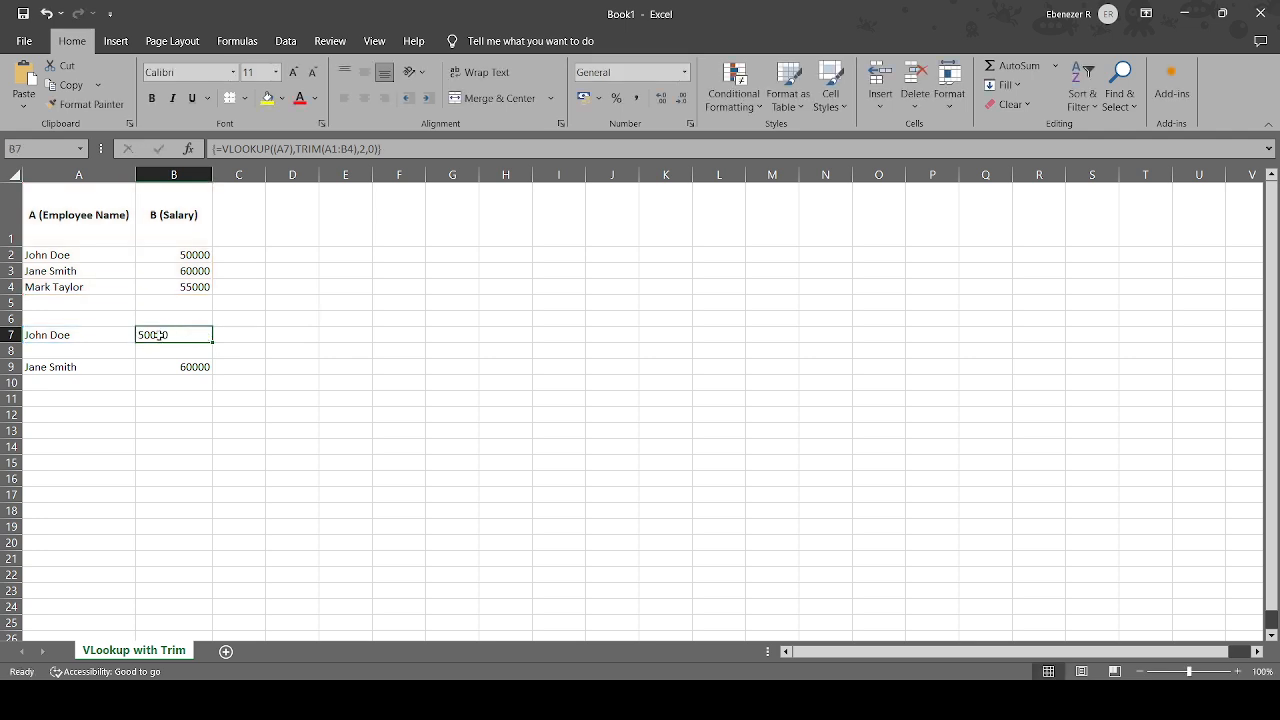
Step: Commit the B7 formula as an ordinary formula for comparison, and convert it back to an array formula
double_click(163, 335)
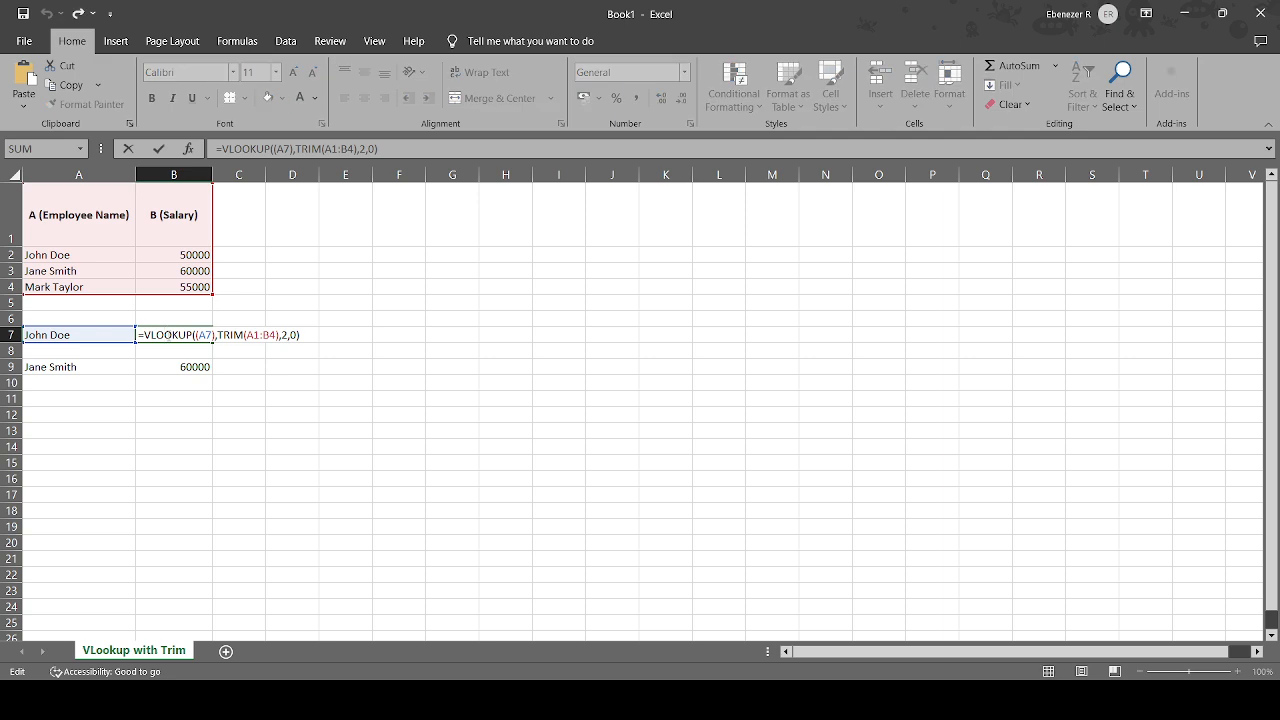
key(Return)
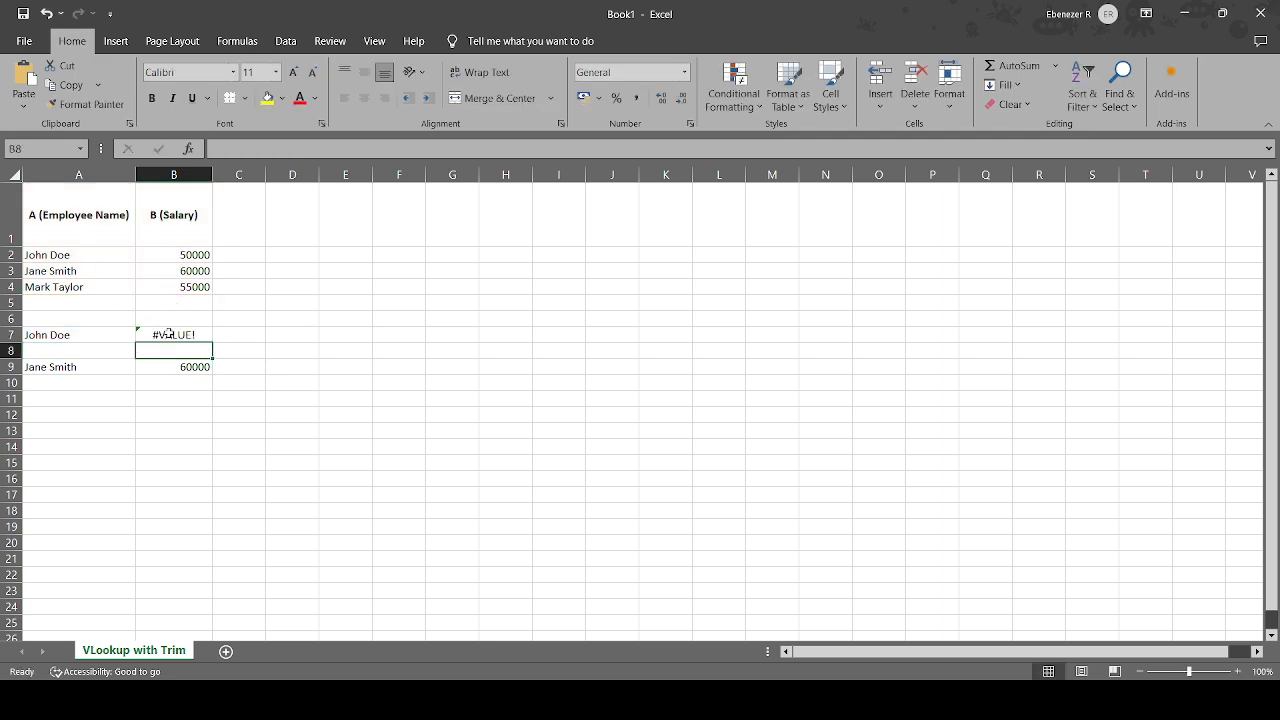
double_click(168, 334)
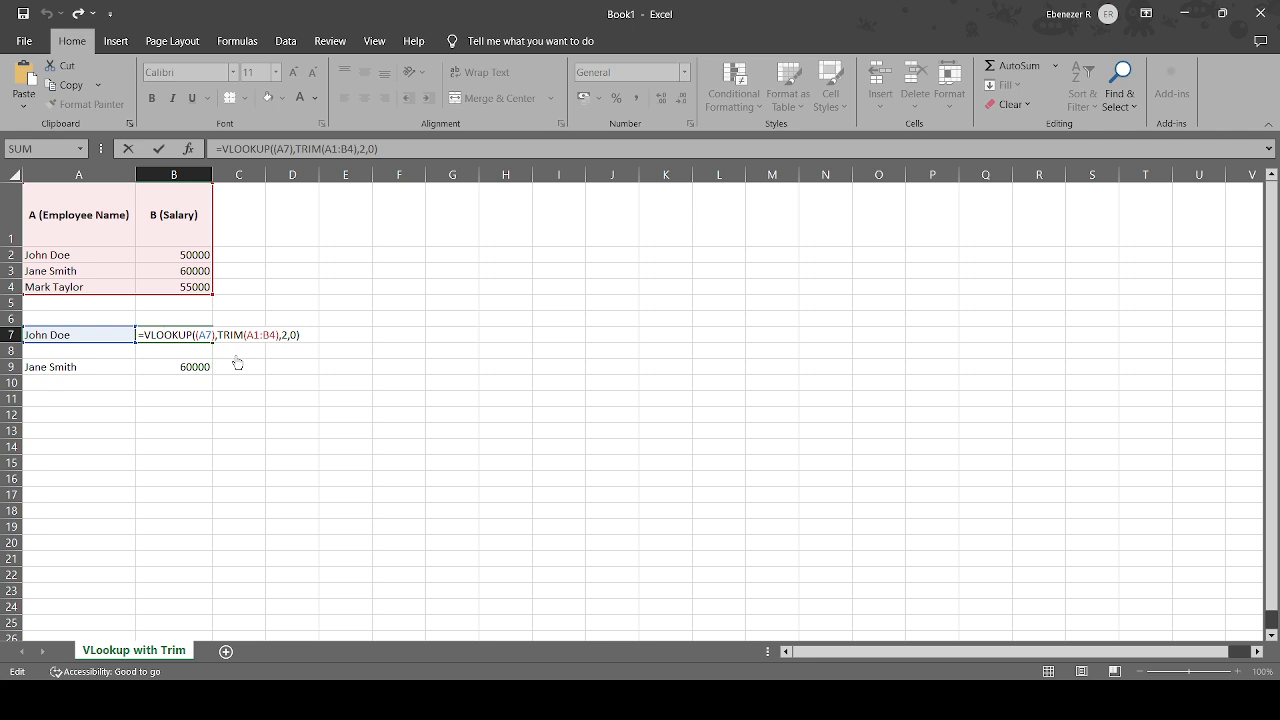
key(ctrl+shift+Return)
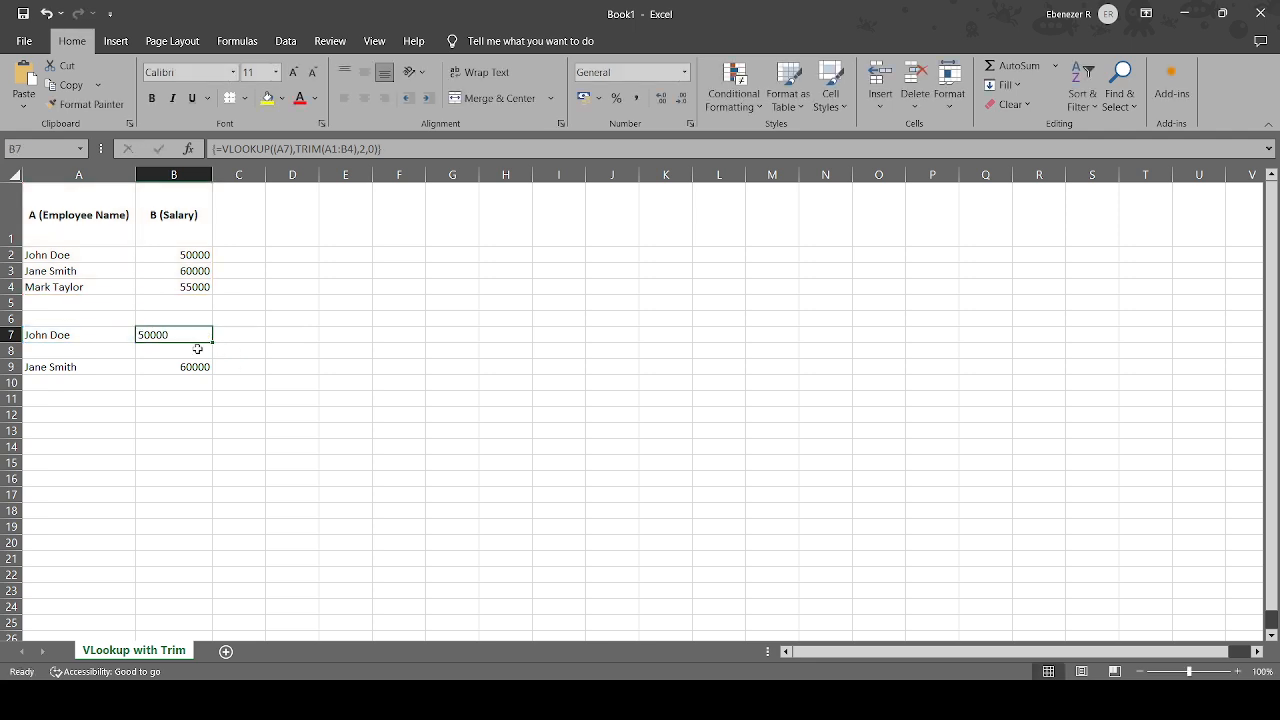